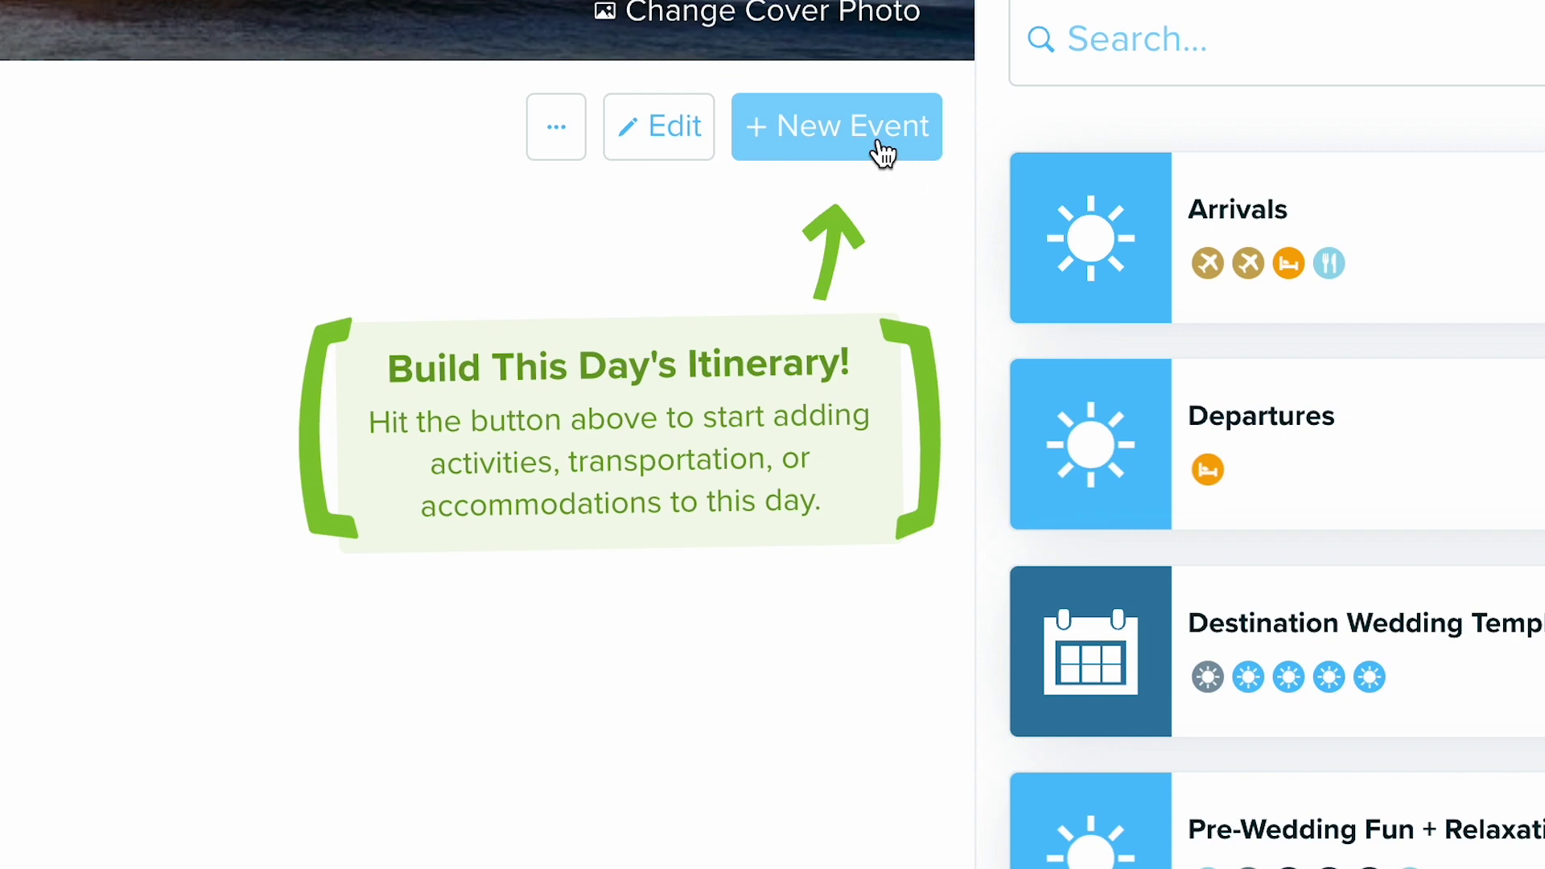
- Start a new Cruise event and choose Royal Caribbean International as the cruise line
click(883, 151)
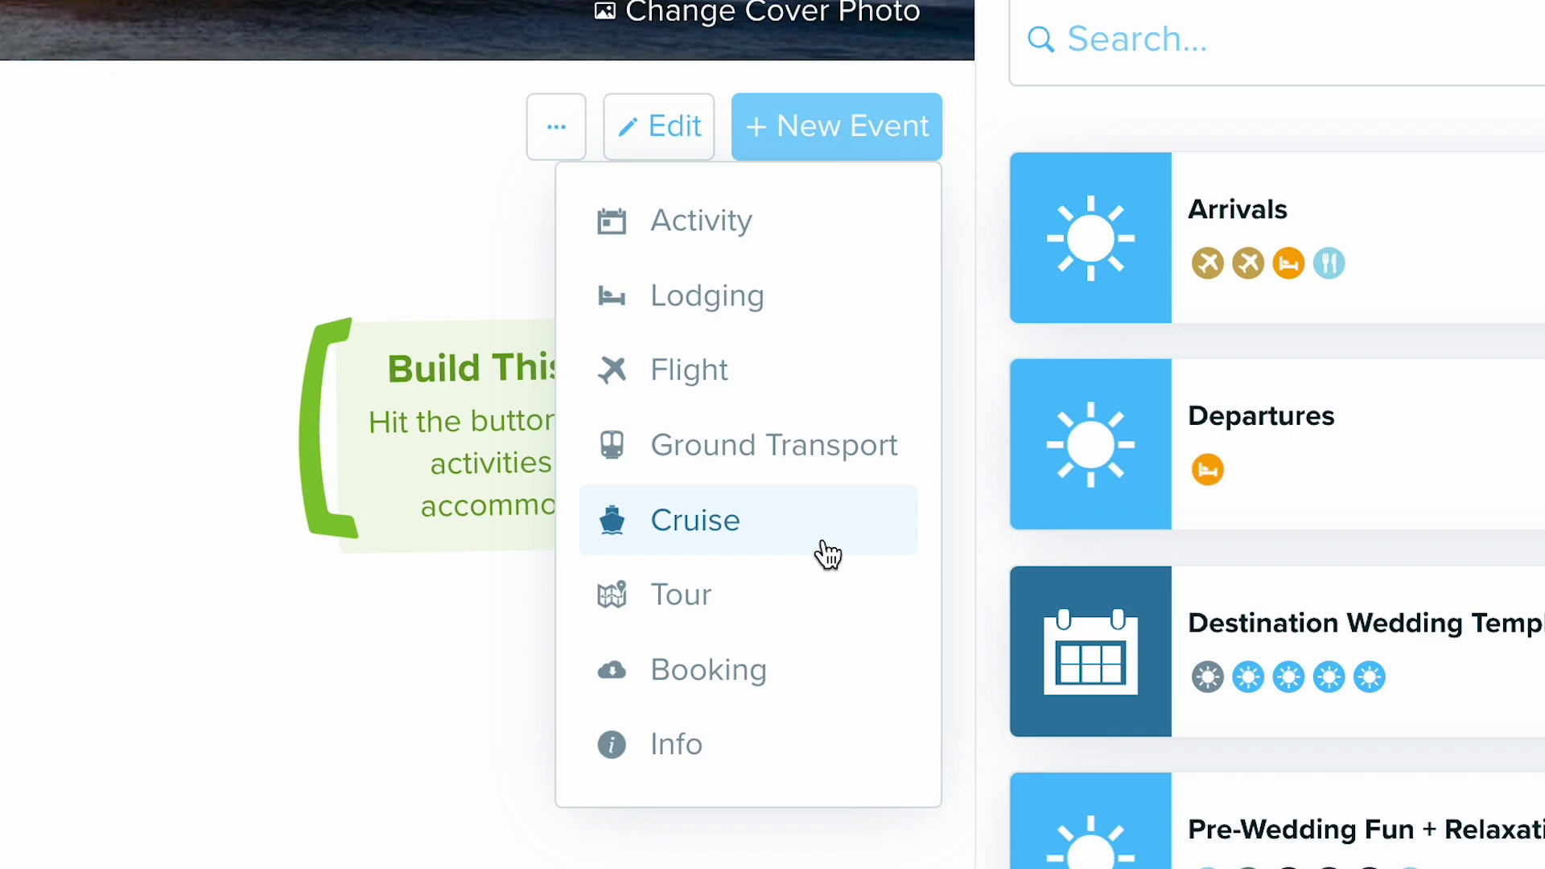
click(827, 554)
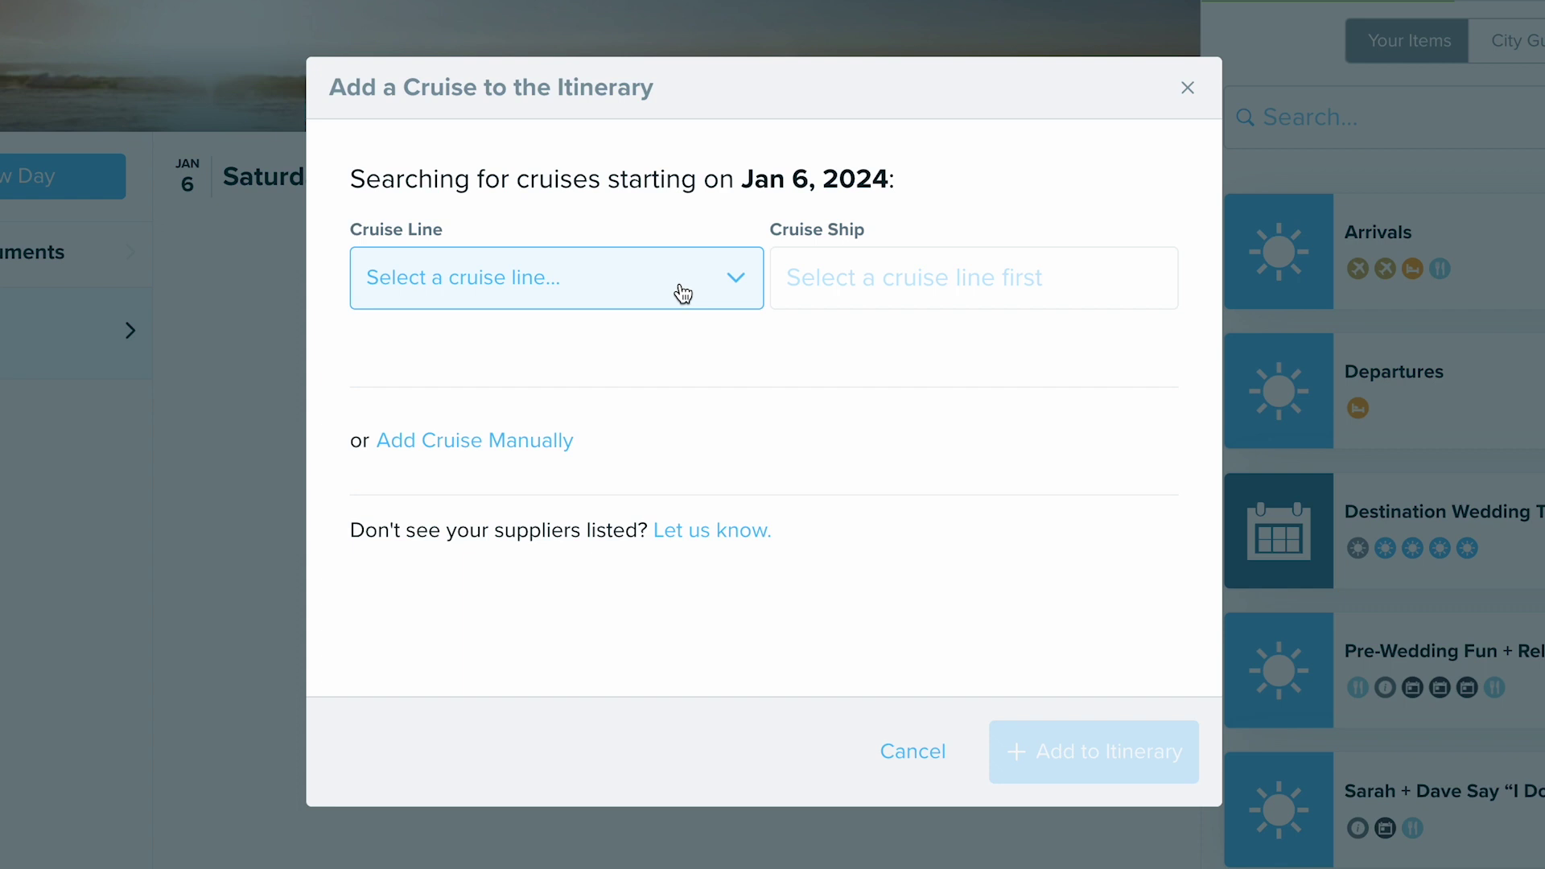
click(683, 294)
scroll(633, 517, down, 3)
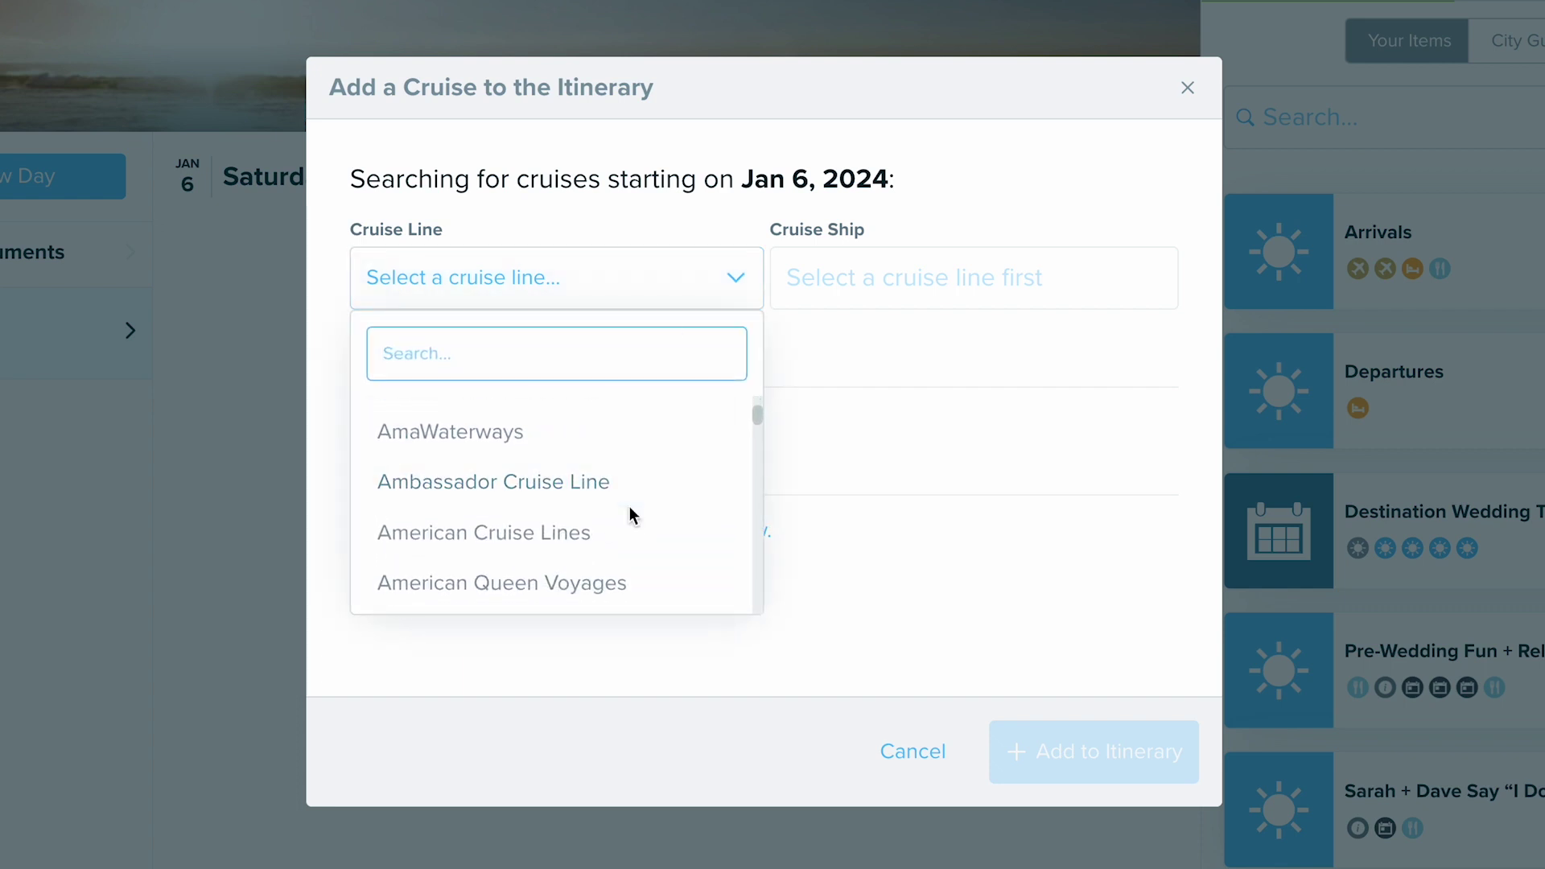
scroll(632, 517, down, 2)
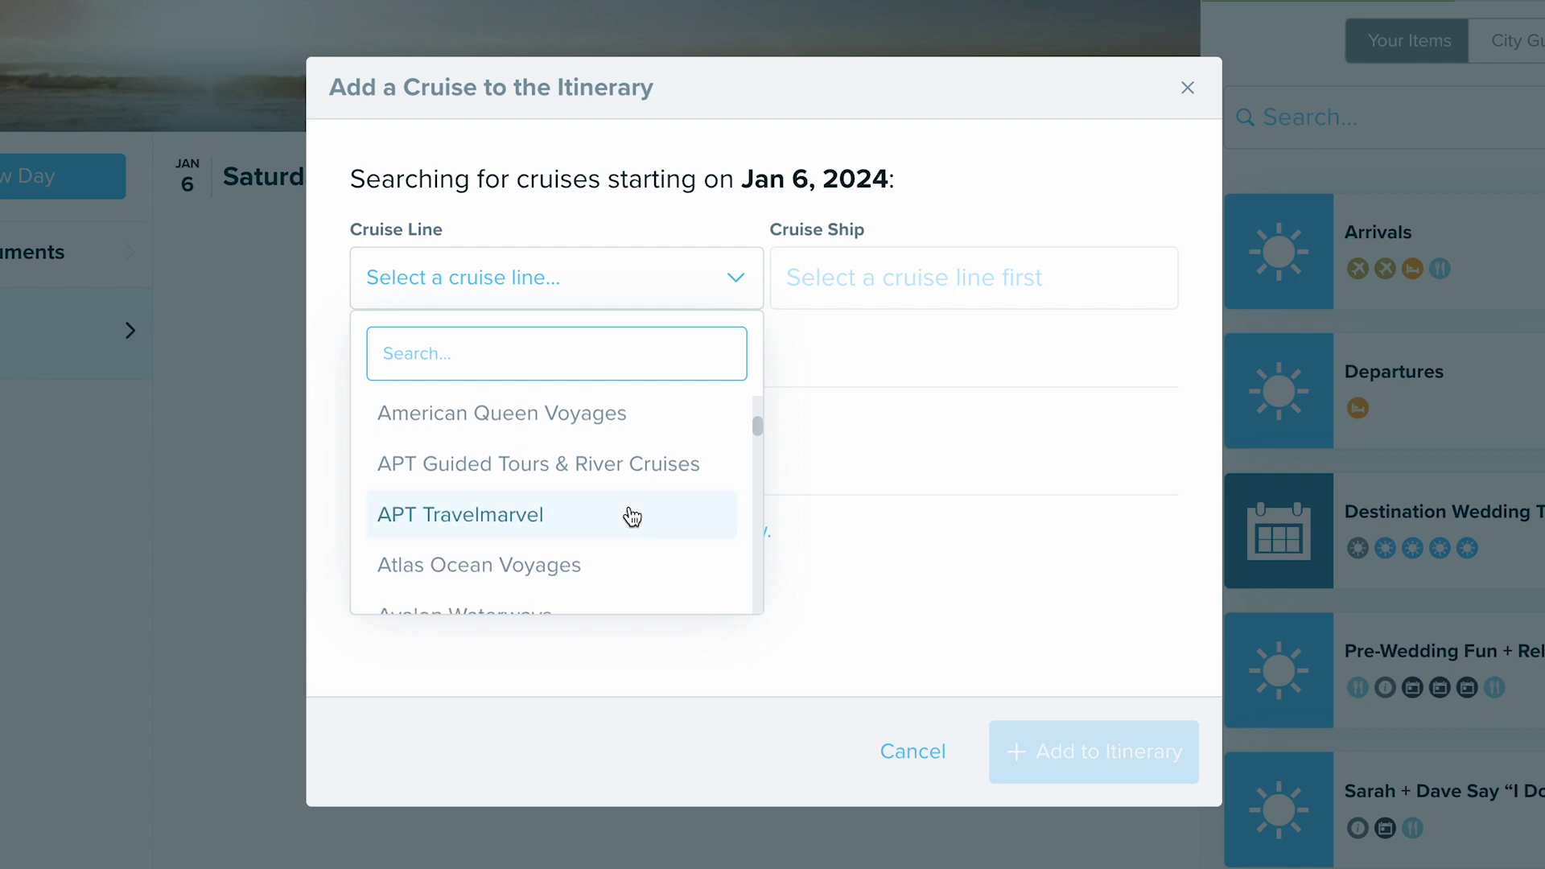
scroll(633, 515, up, 2)
scroll(632, 517, down, 5)
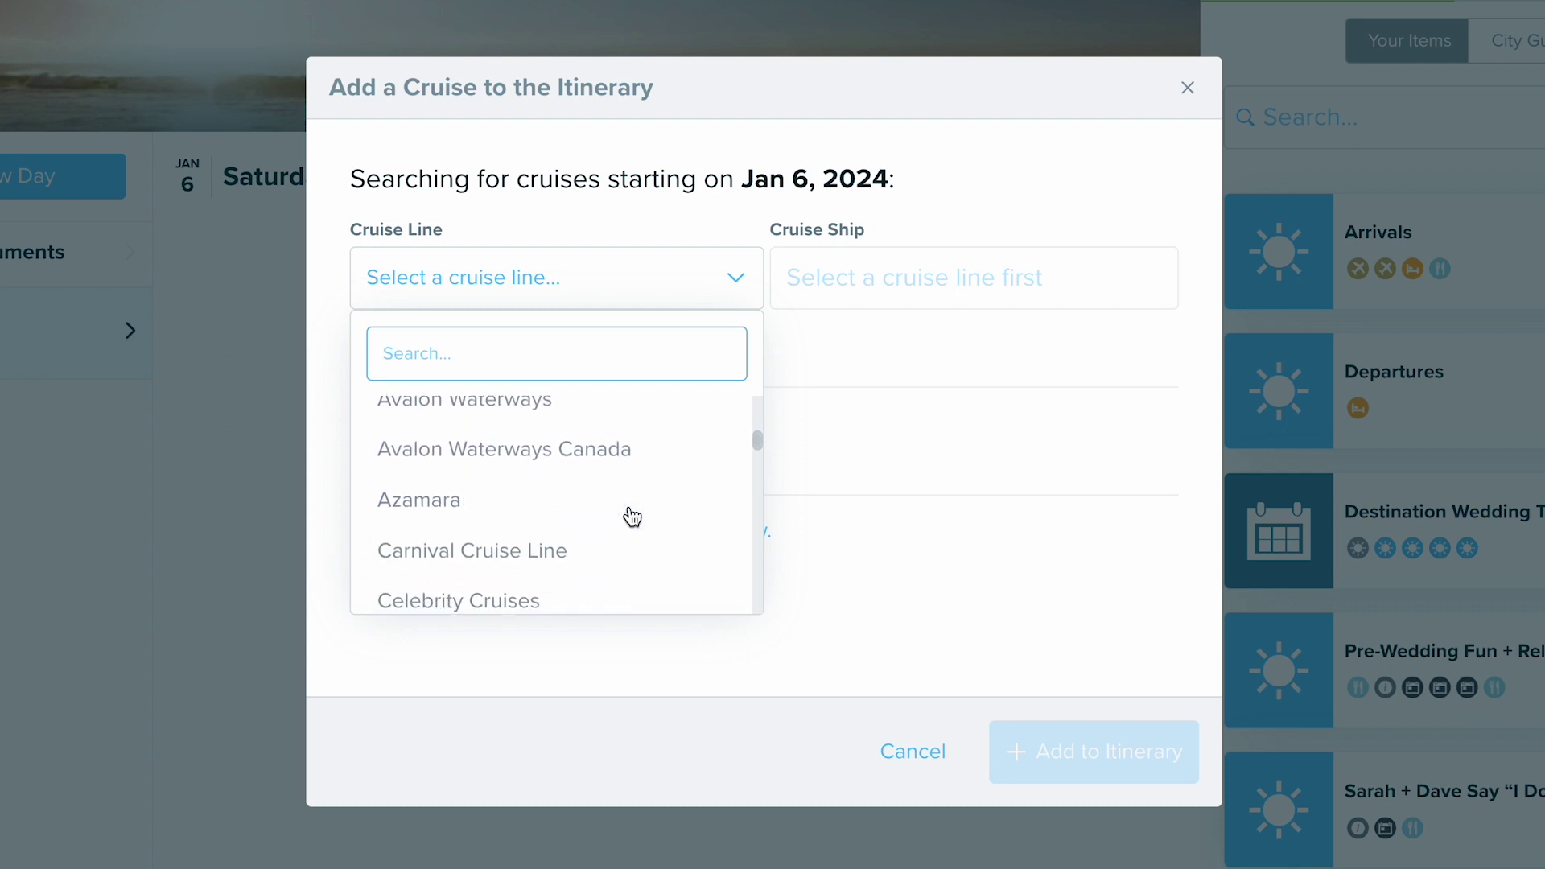
scroll(632, 516, down, 5)
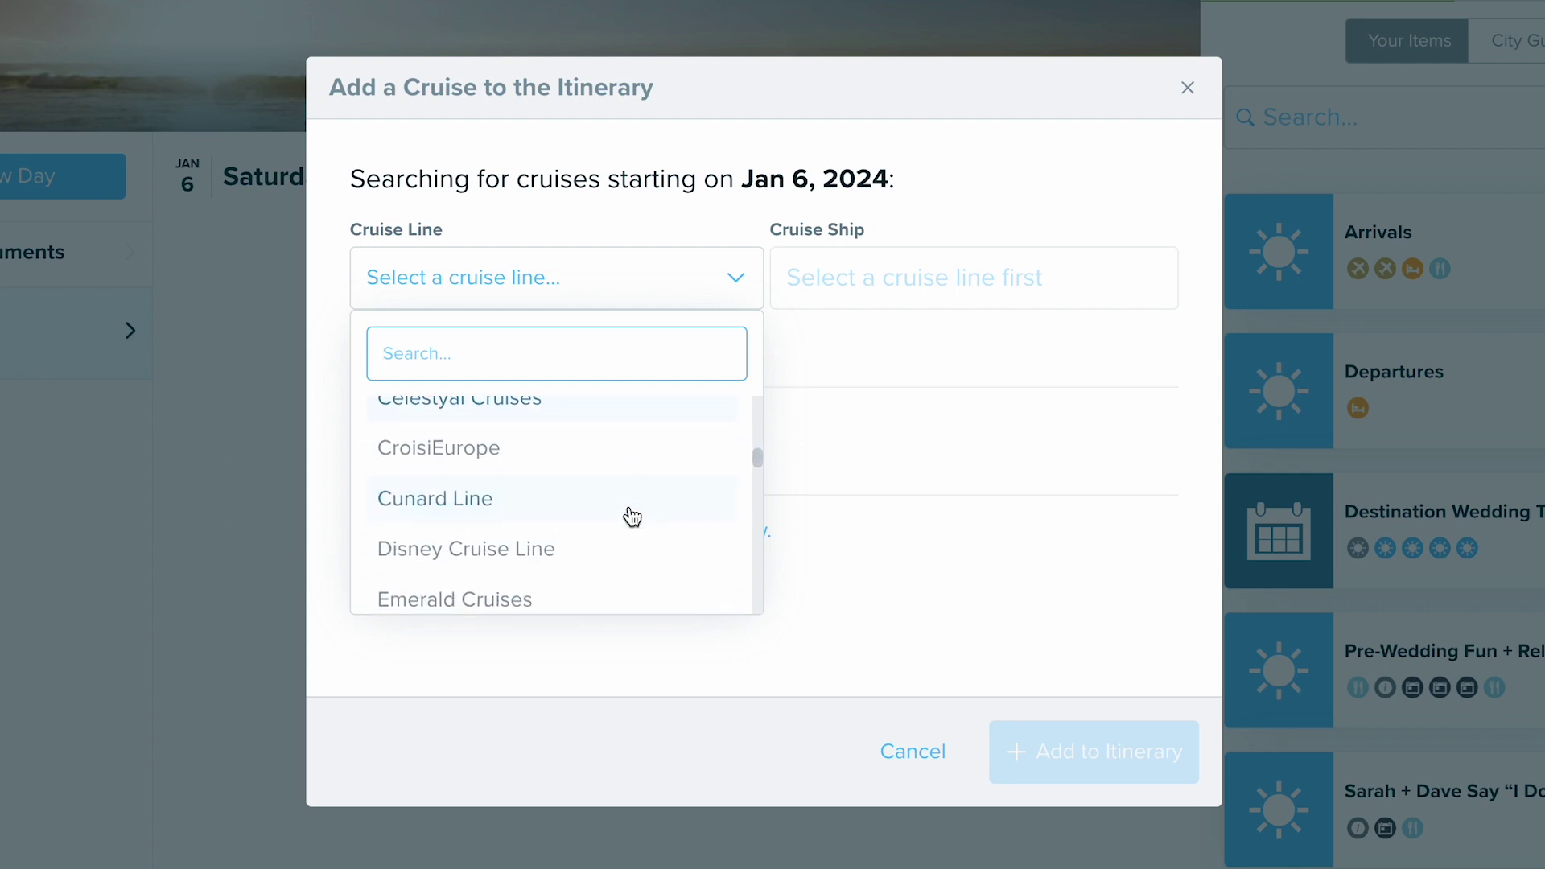
scroll(632, 517, up, 10)
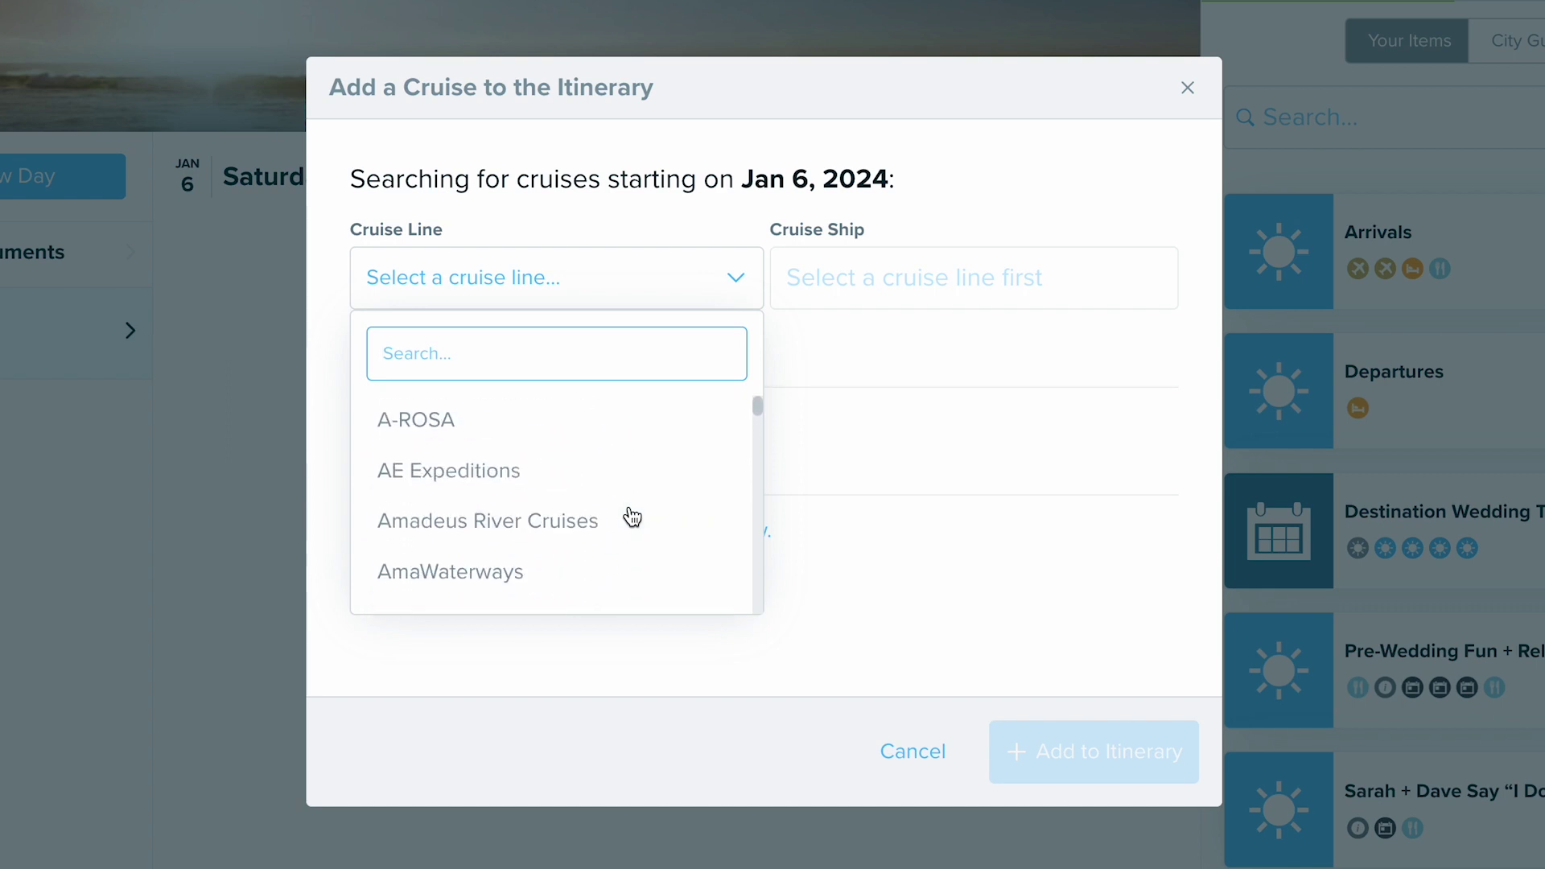
text(roay)
key(BackSpace)
key(BackSpace)
text(y)
click(618, 421)
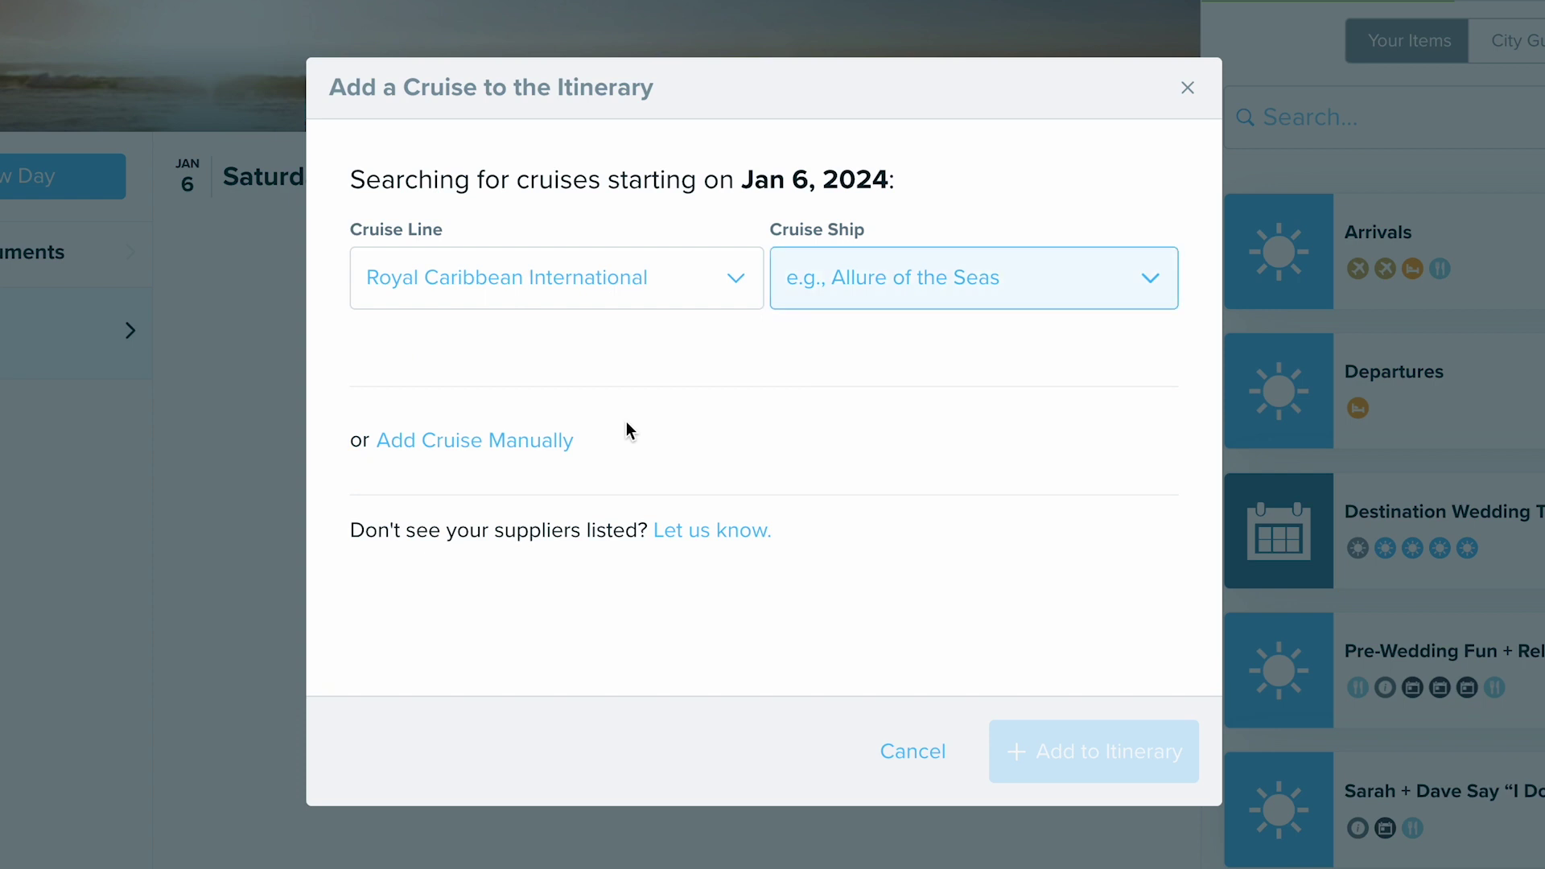
- Choose Brilliance of the Seas as the cruise ship
click(854, 303)
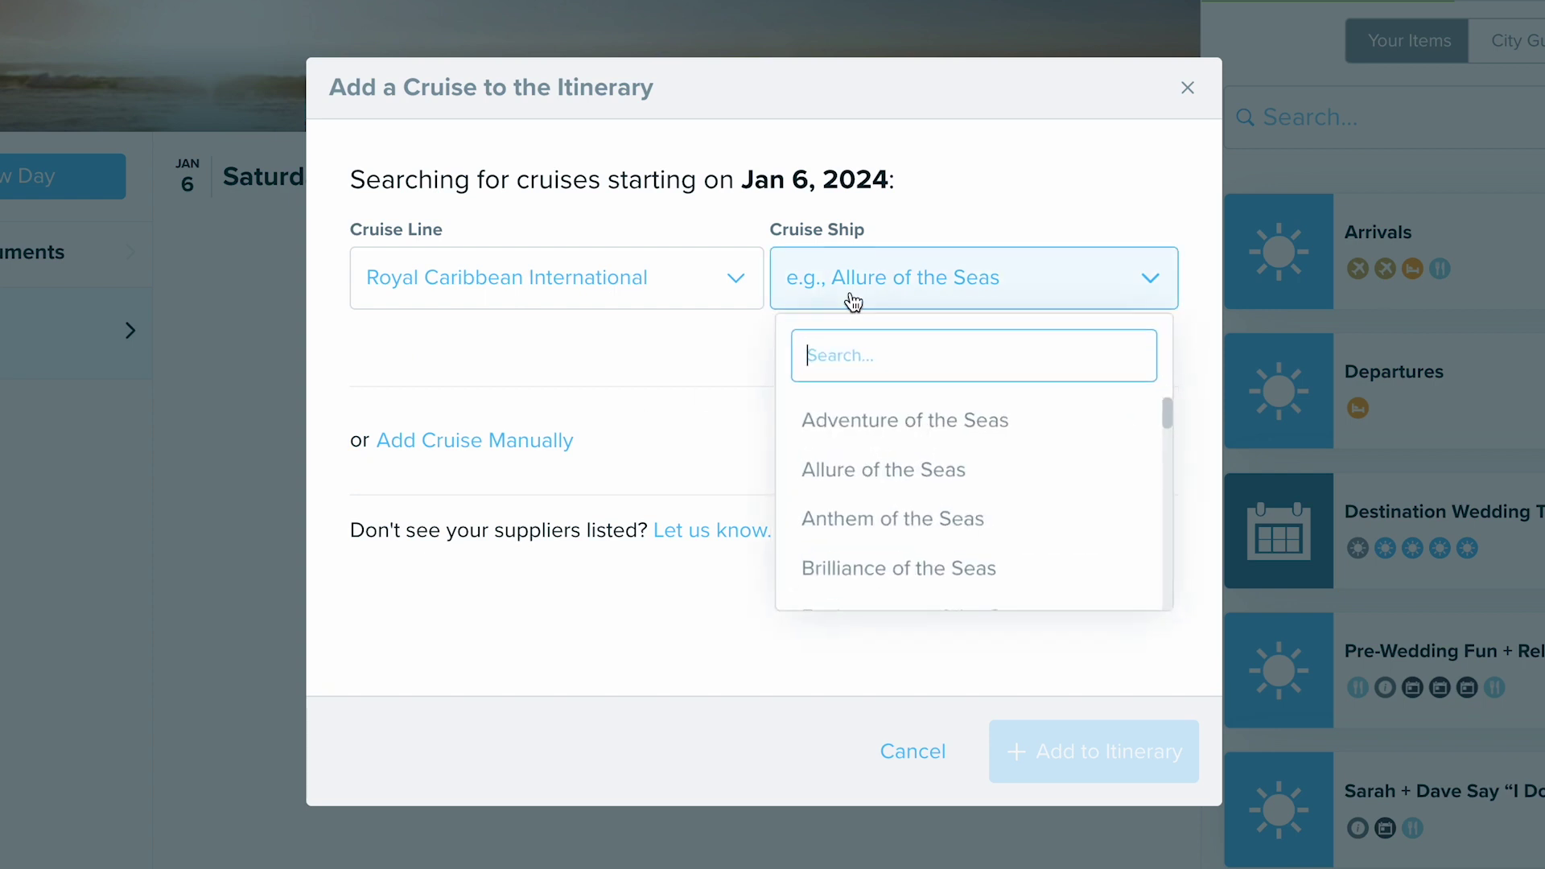
scroll(961, 474, down, 2)
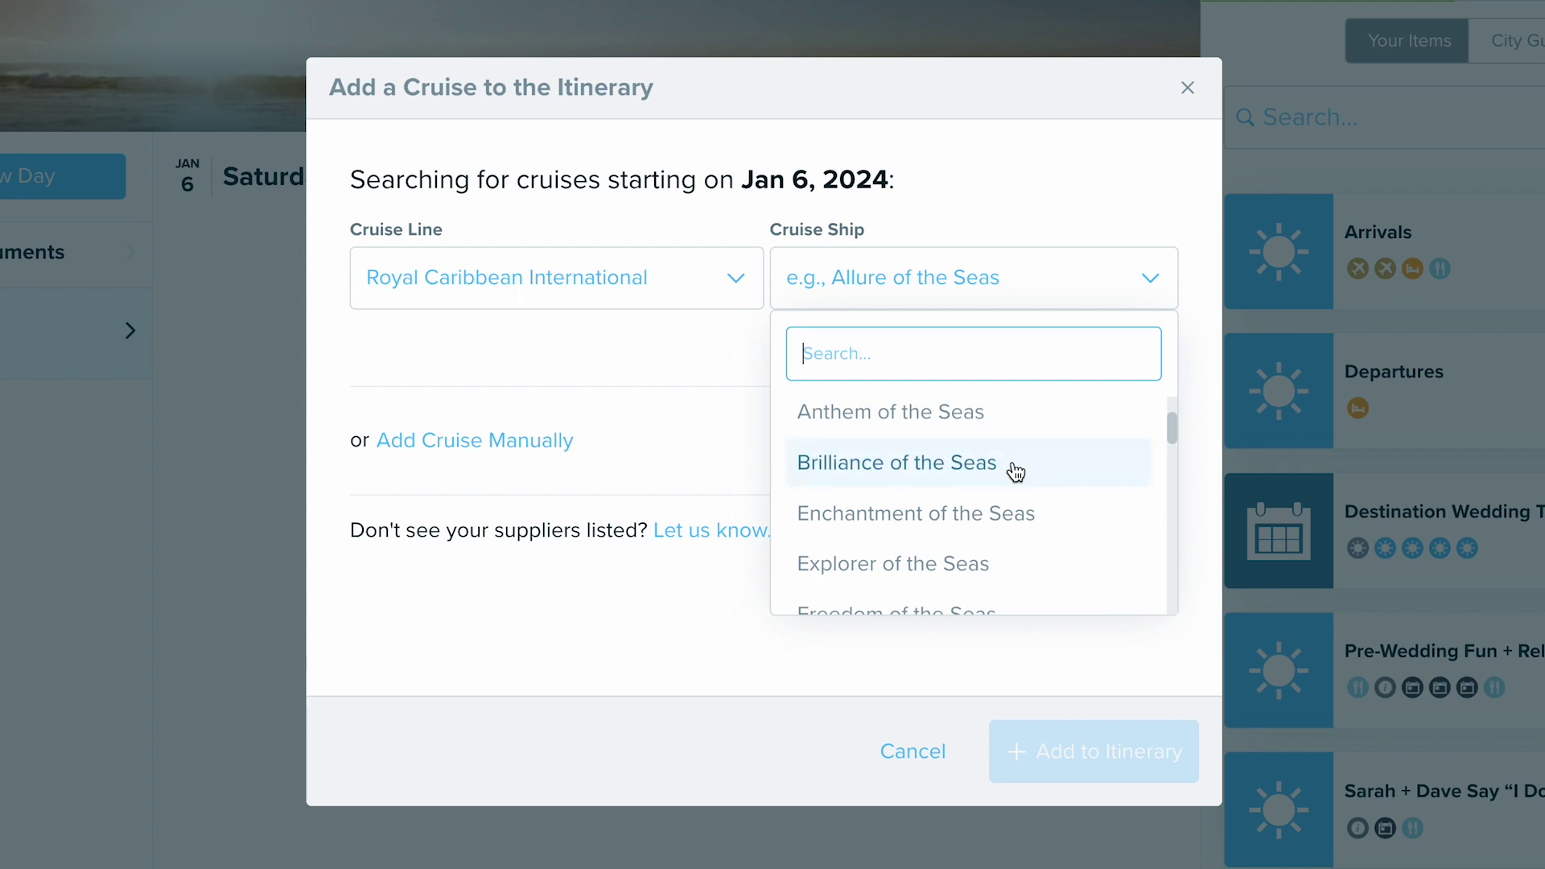
click(1015, 470)
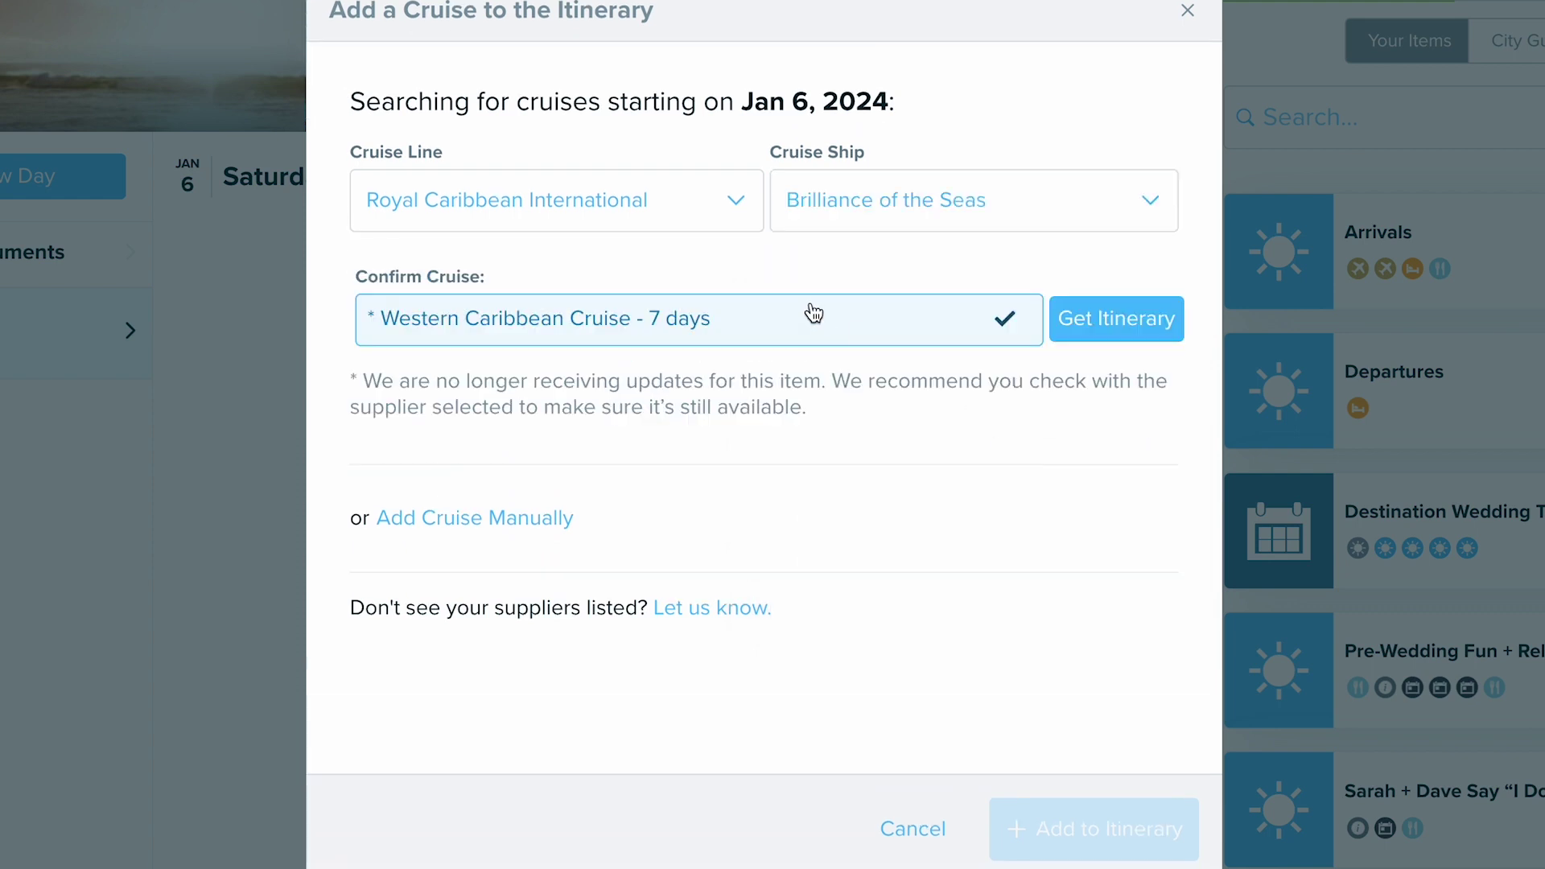
- Load the 12 Western Caribbean Cruise events for Jan 6–13 and add them to the itinerary
click(1098, 318)
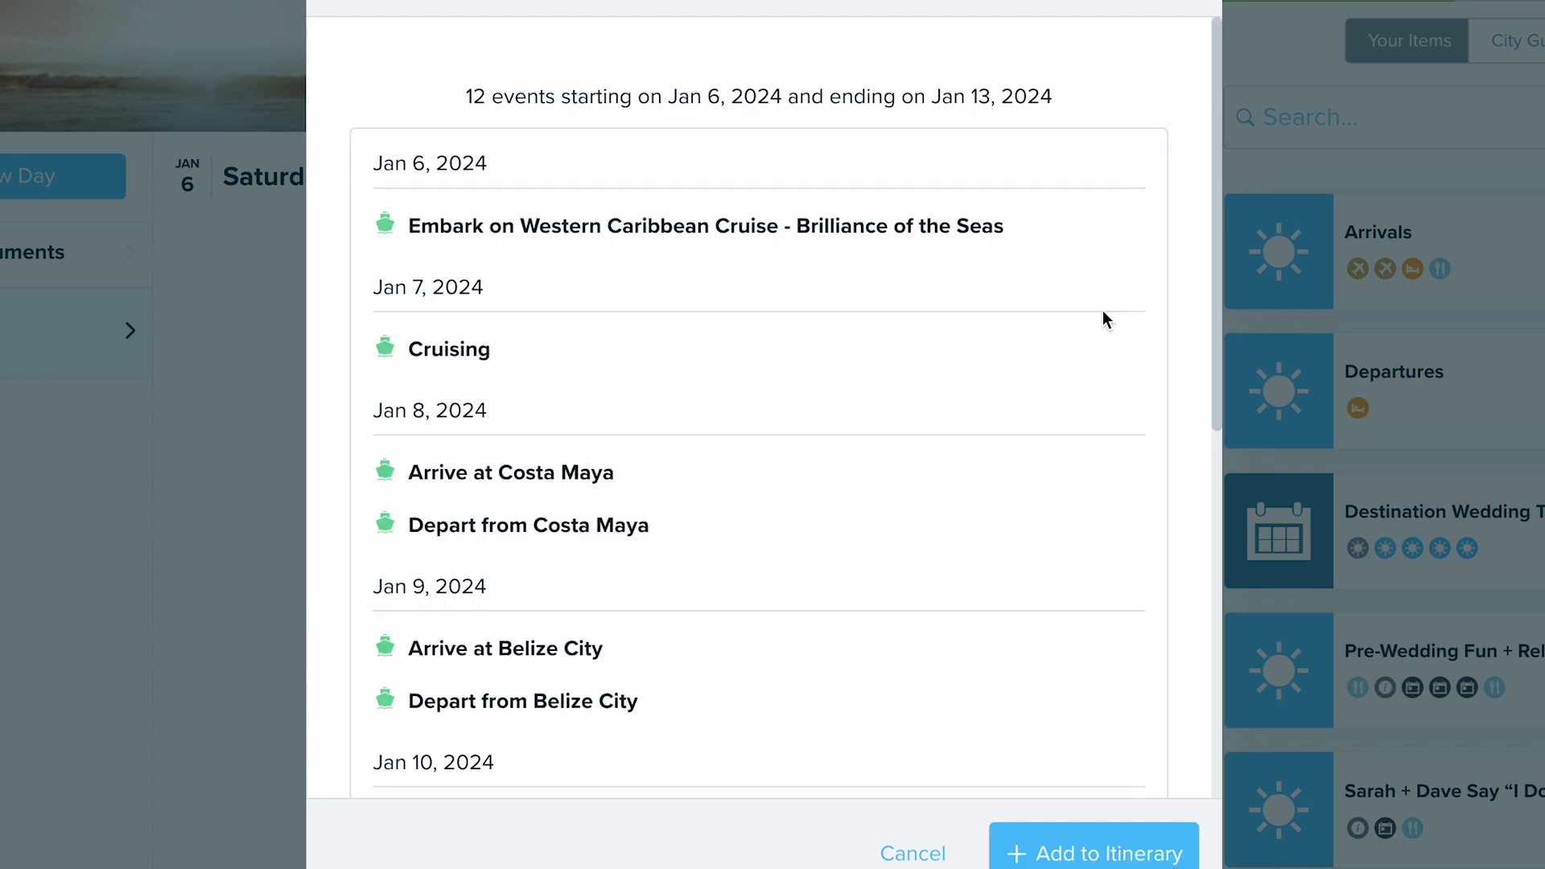
scroll(1103, 312, down, 5)
scroll(1104, 313, down, 4)
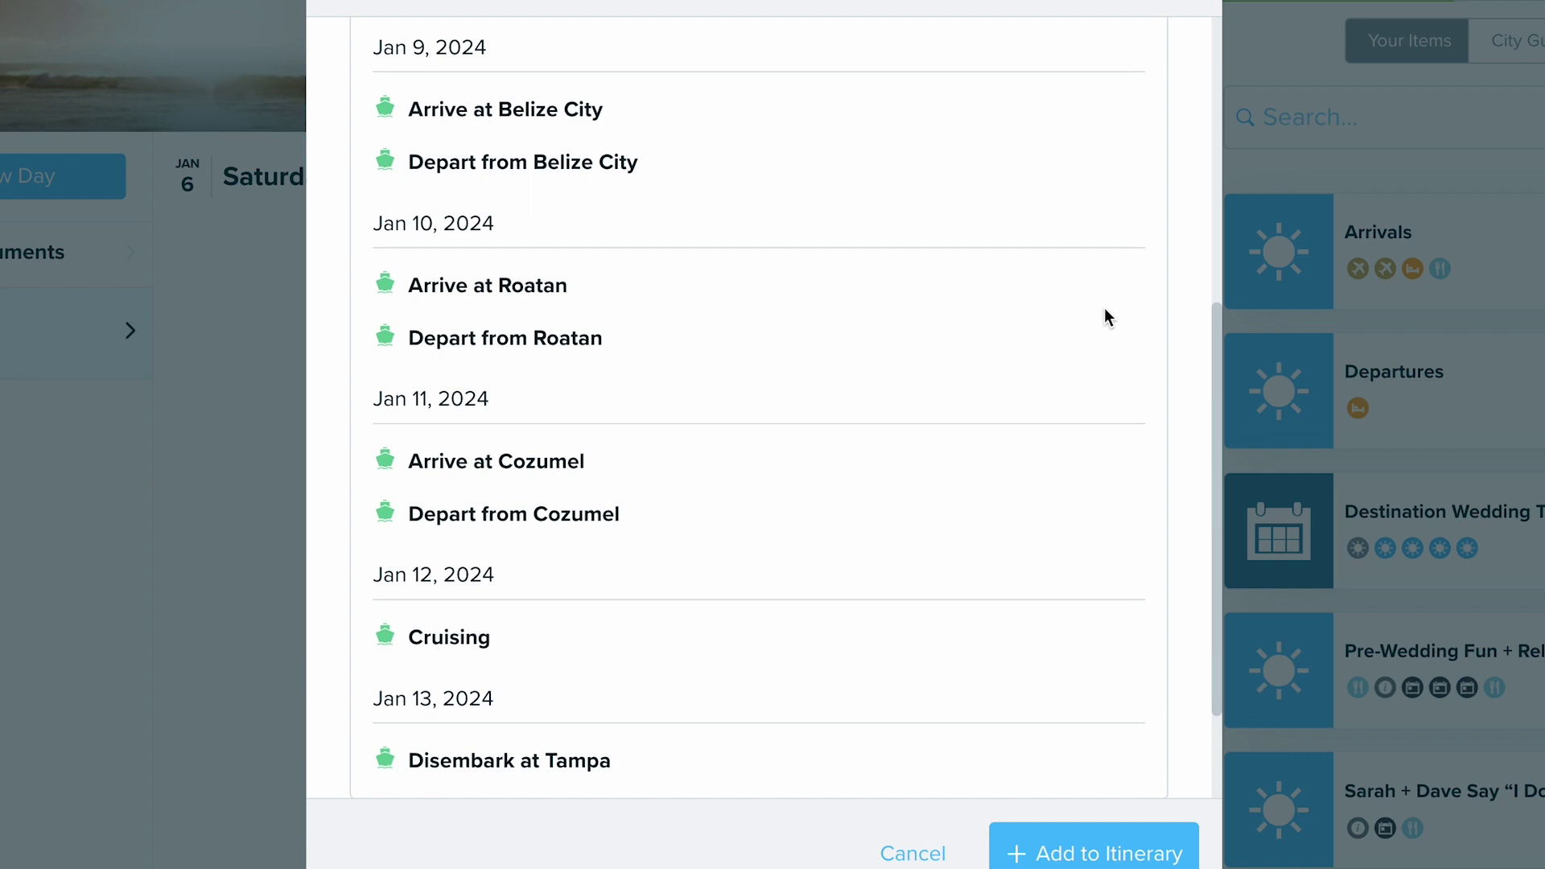
scroll(1104, 312, up, 8)
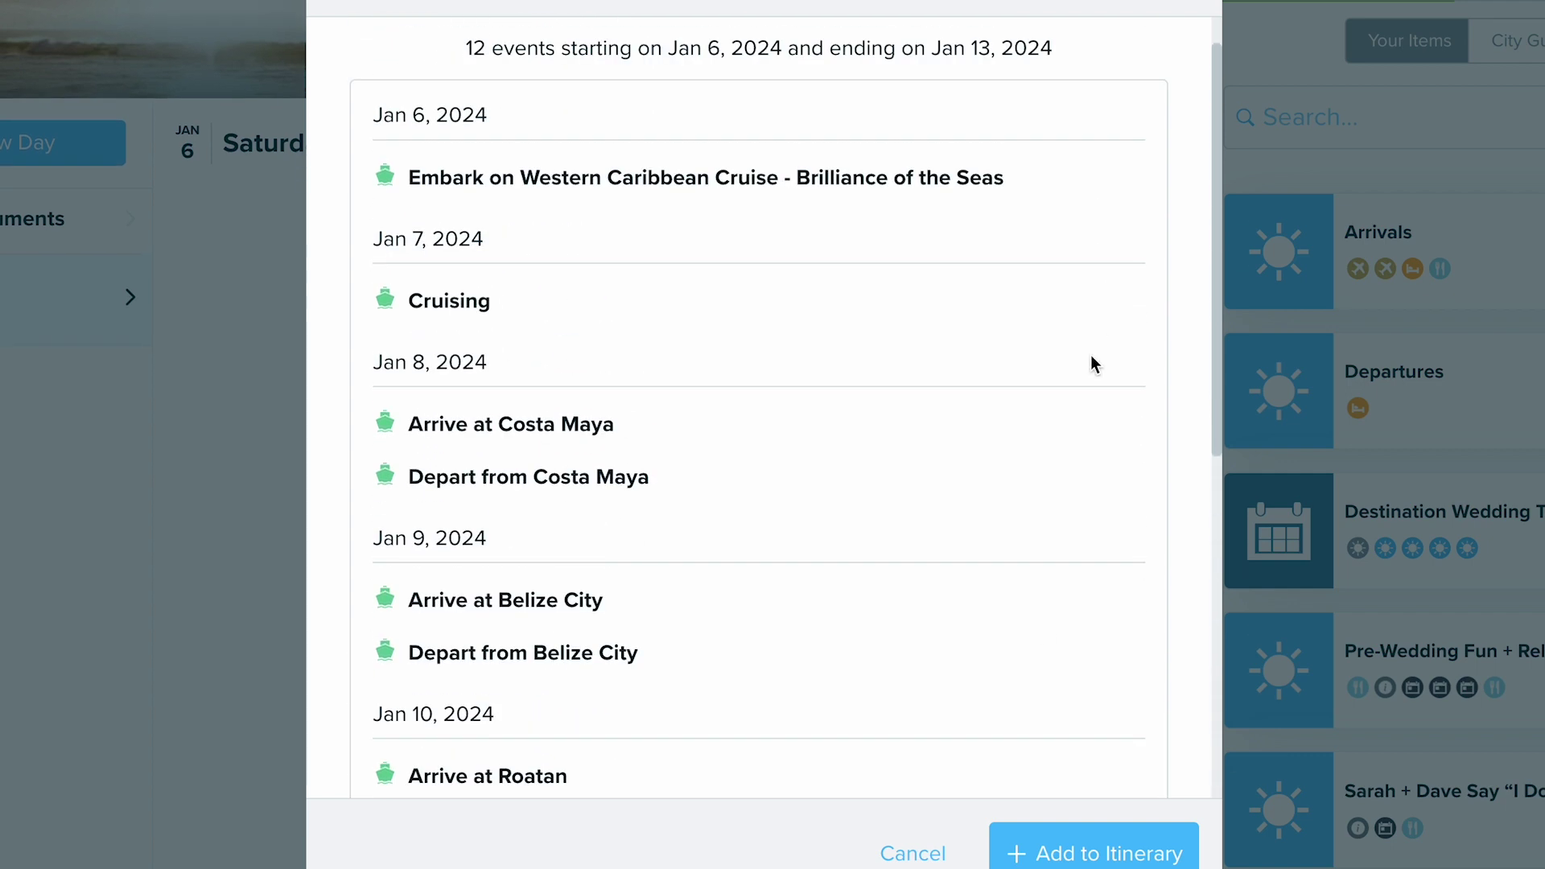
click(1044, 841)
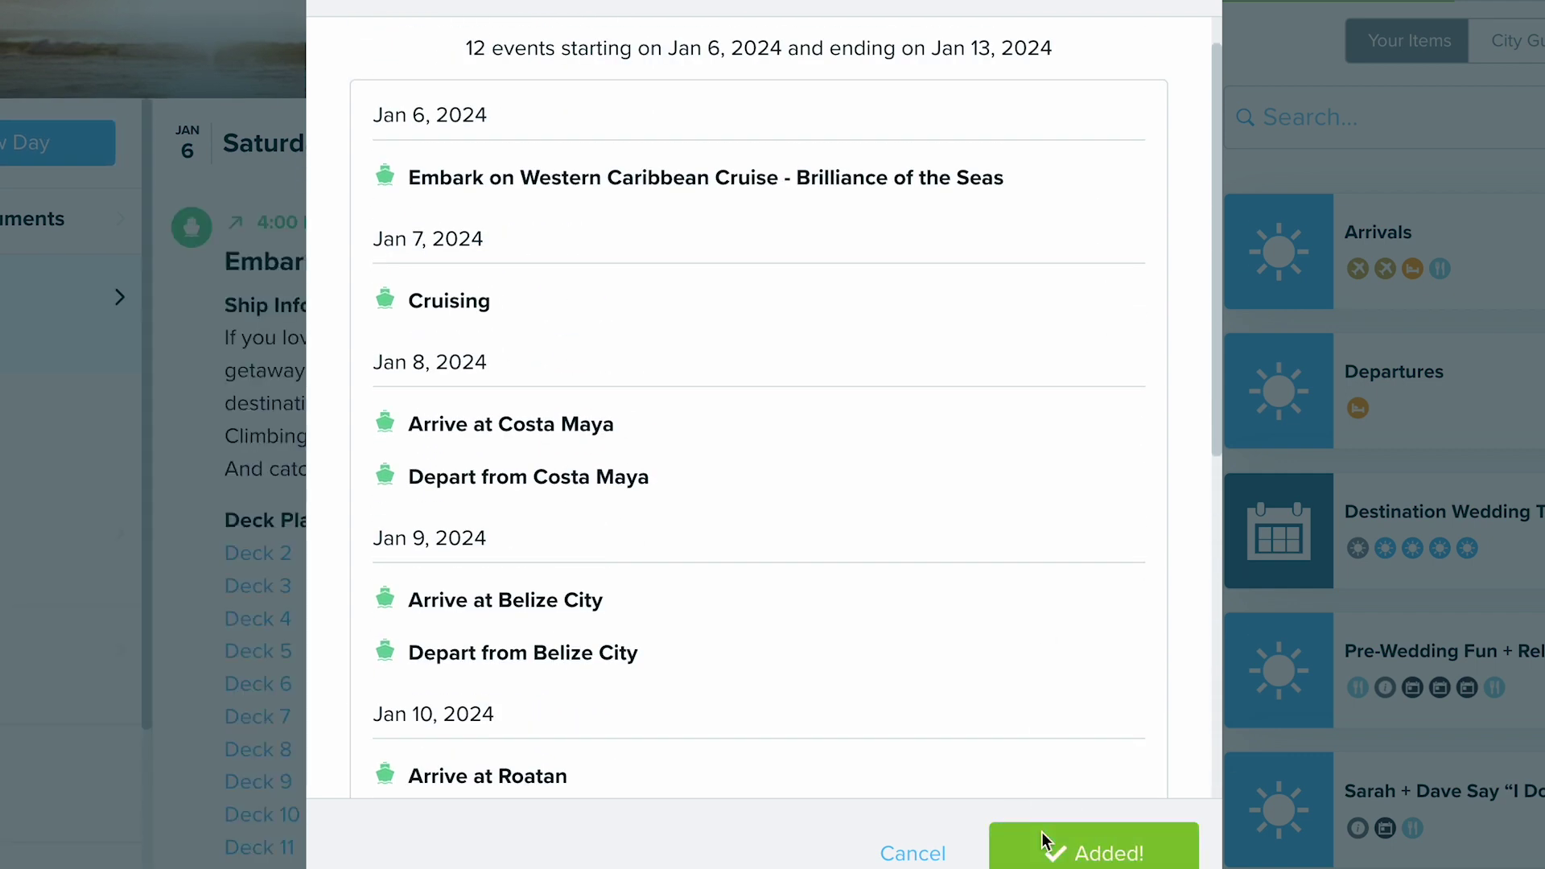
scroll(1067, 773, down, 3)
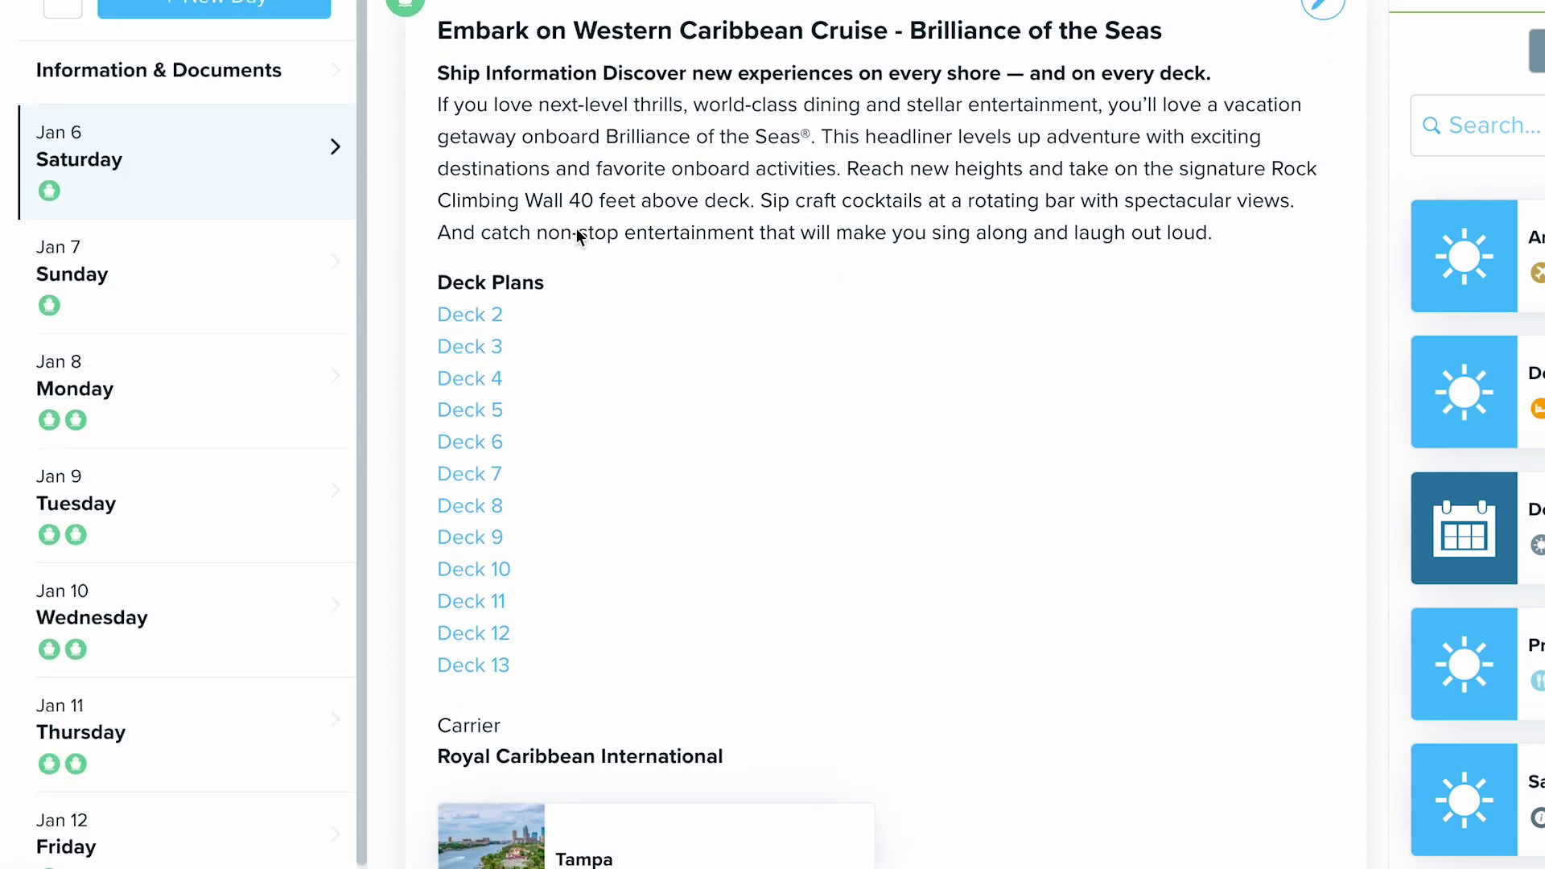
click(328, 300)
click(259, 424)
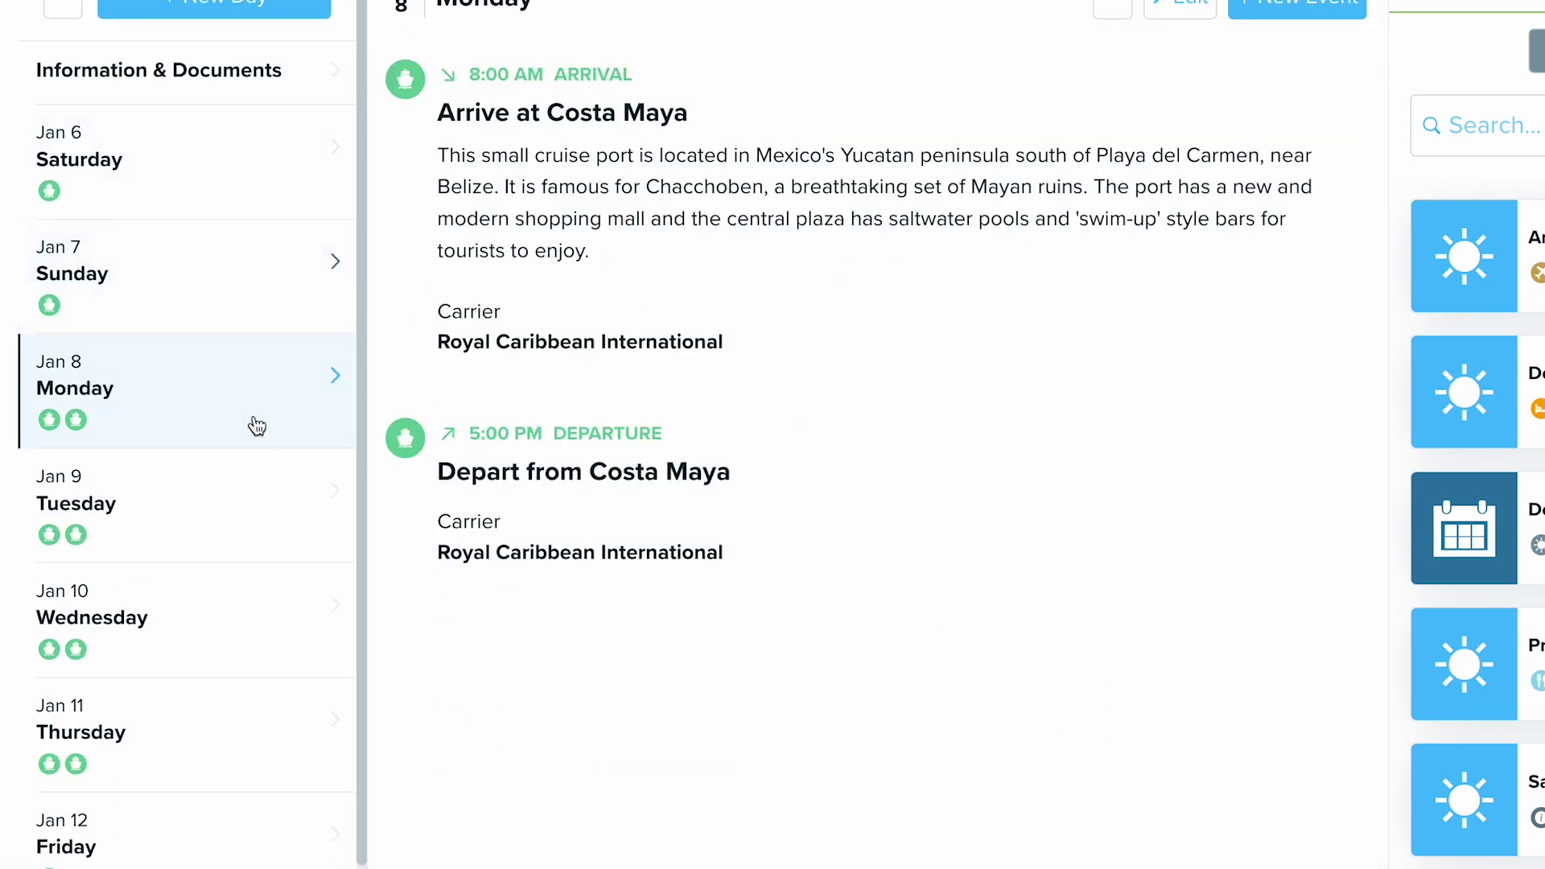
click(224, 500)
click(234, 617)
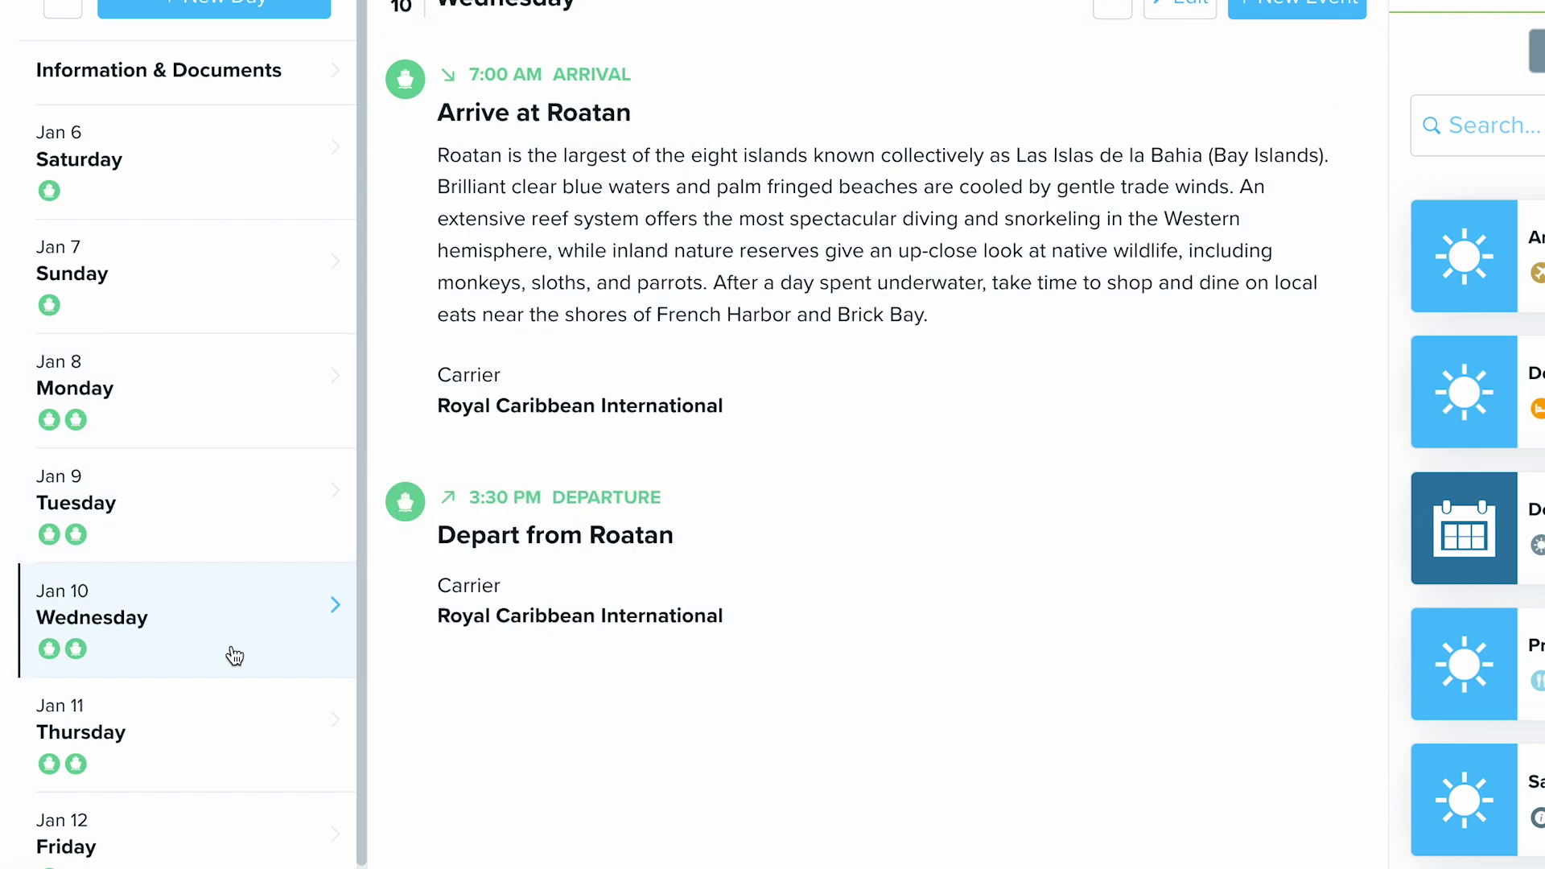
click(238, 738)
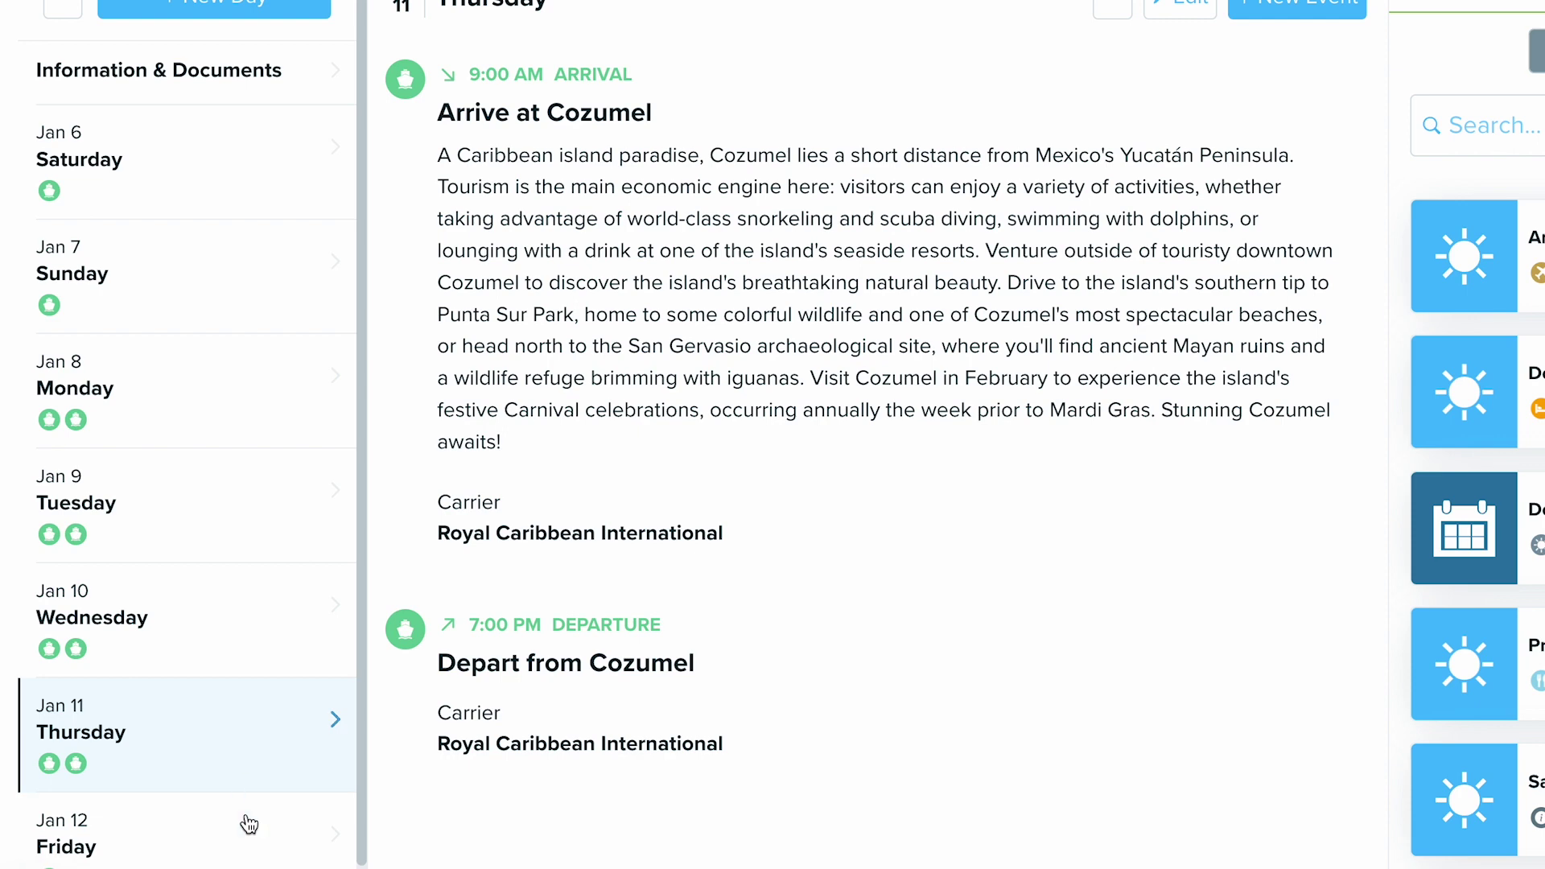
click(322, 165)
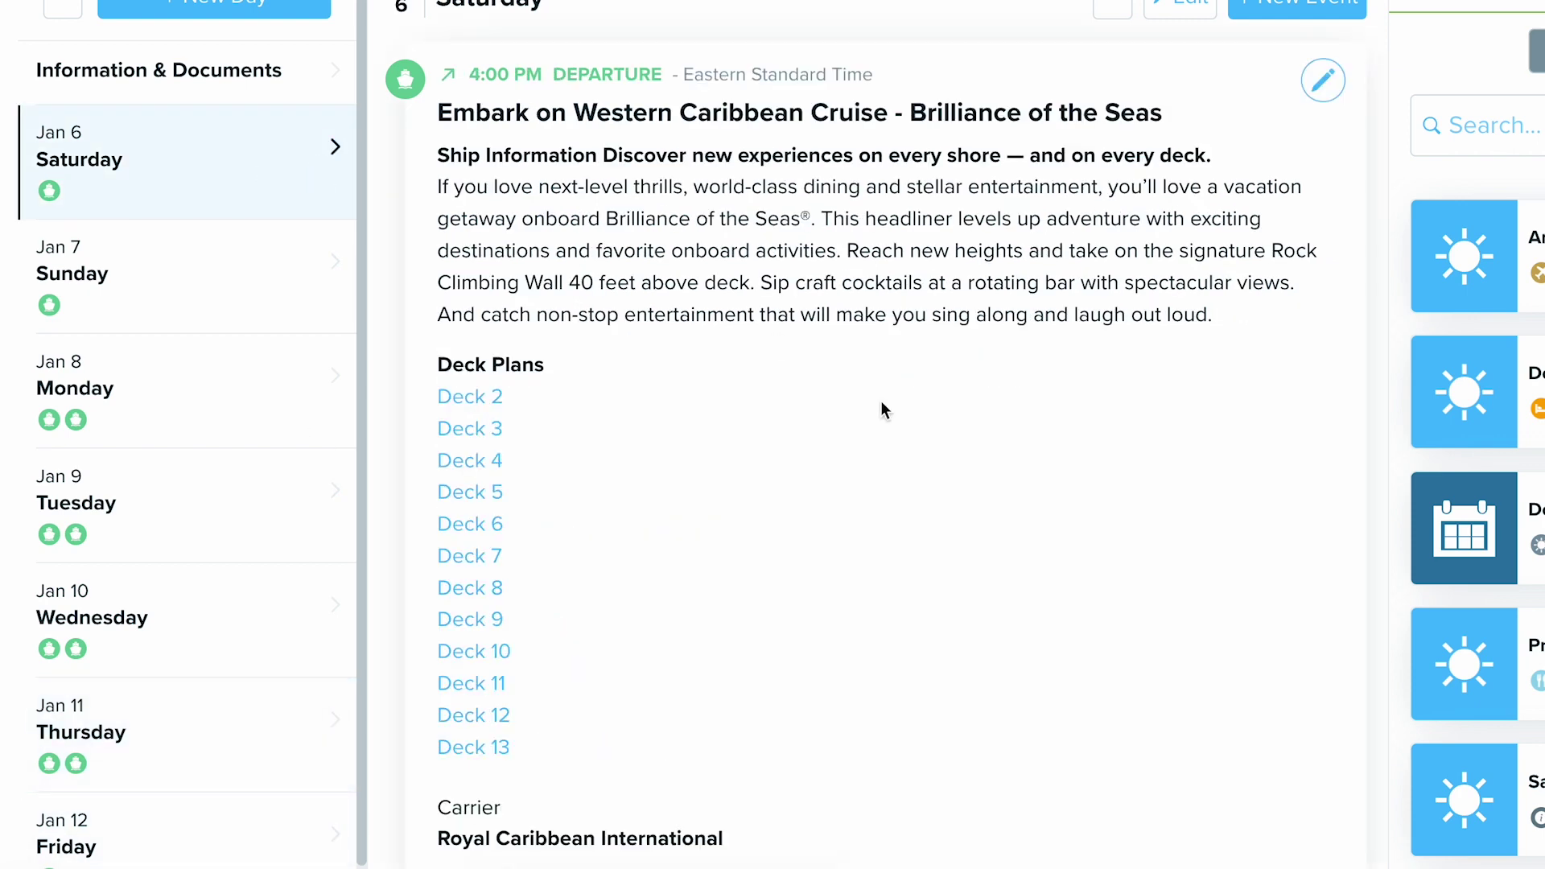
scroll(536, 741, down, 2)
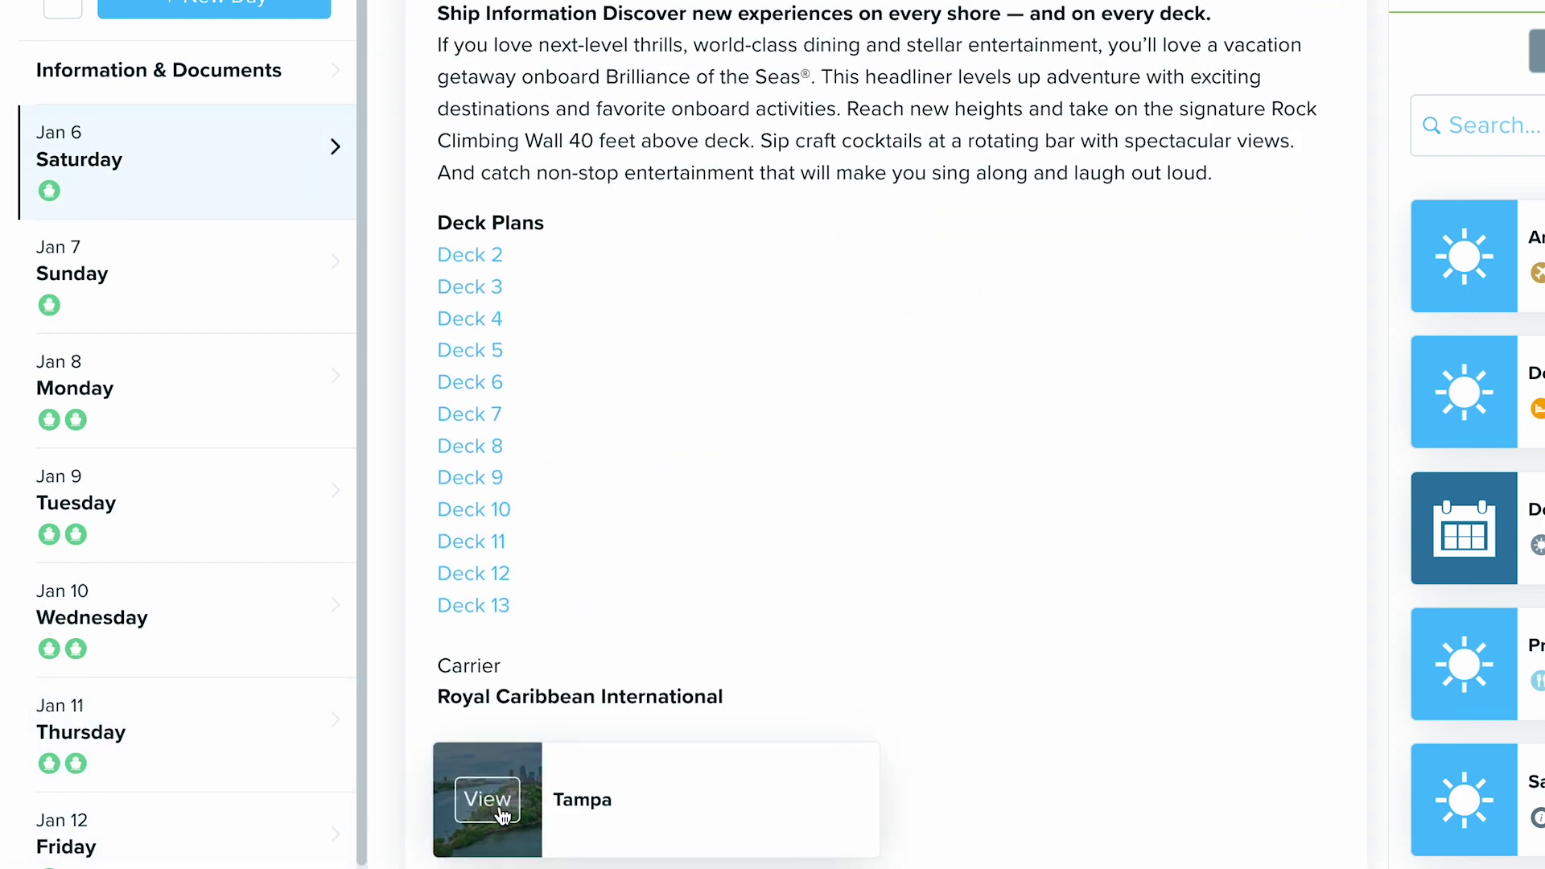
scroll(915, 379, up, 2)
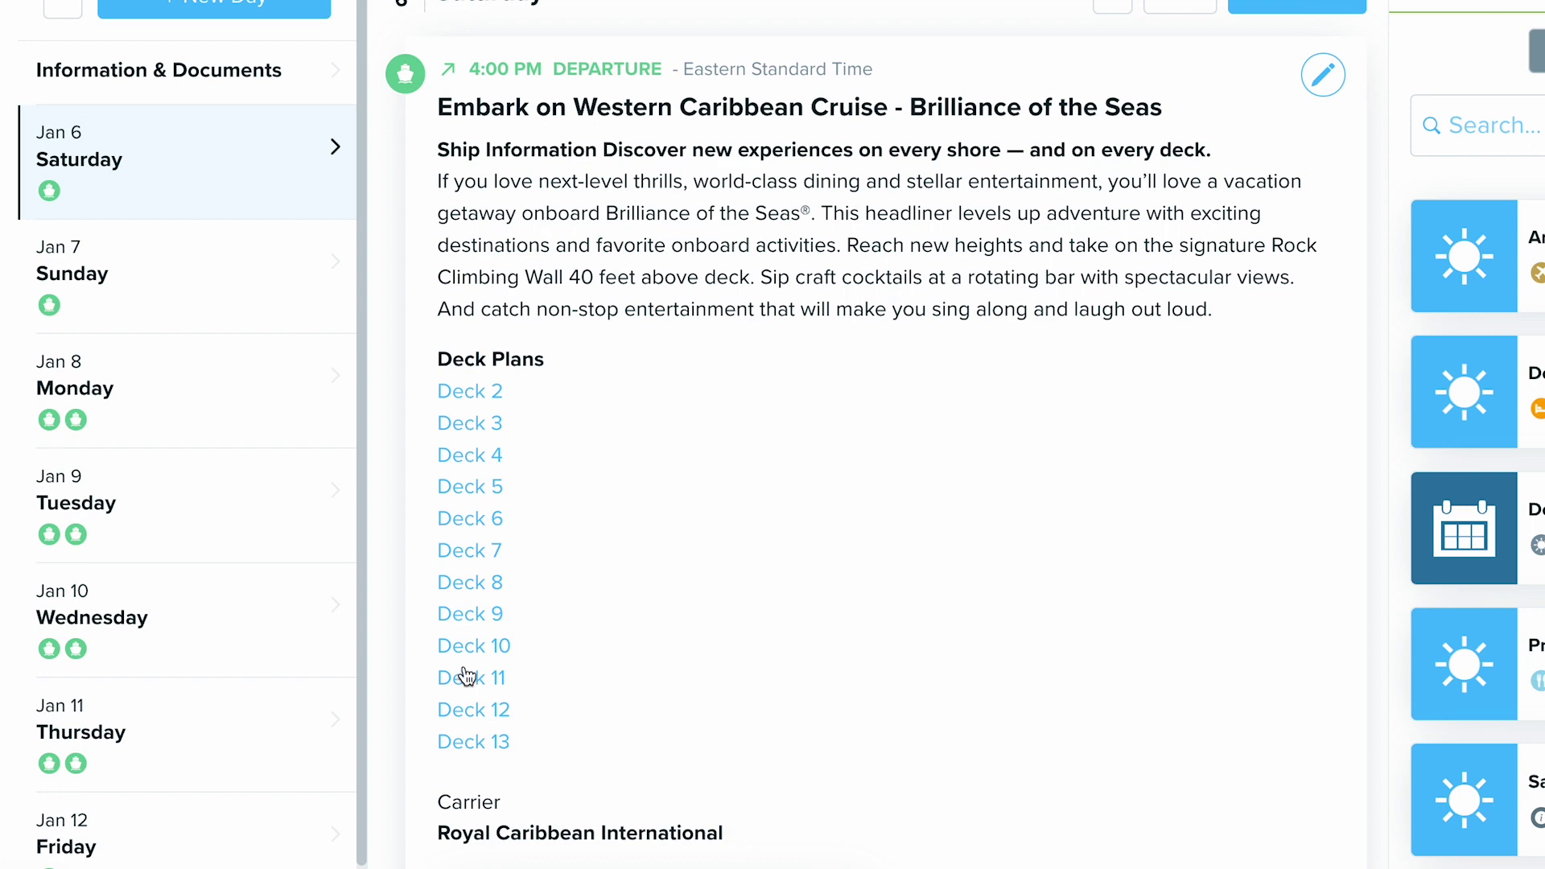
scroll(465, 676, up, 1)
click(219, 358)
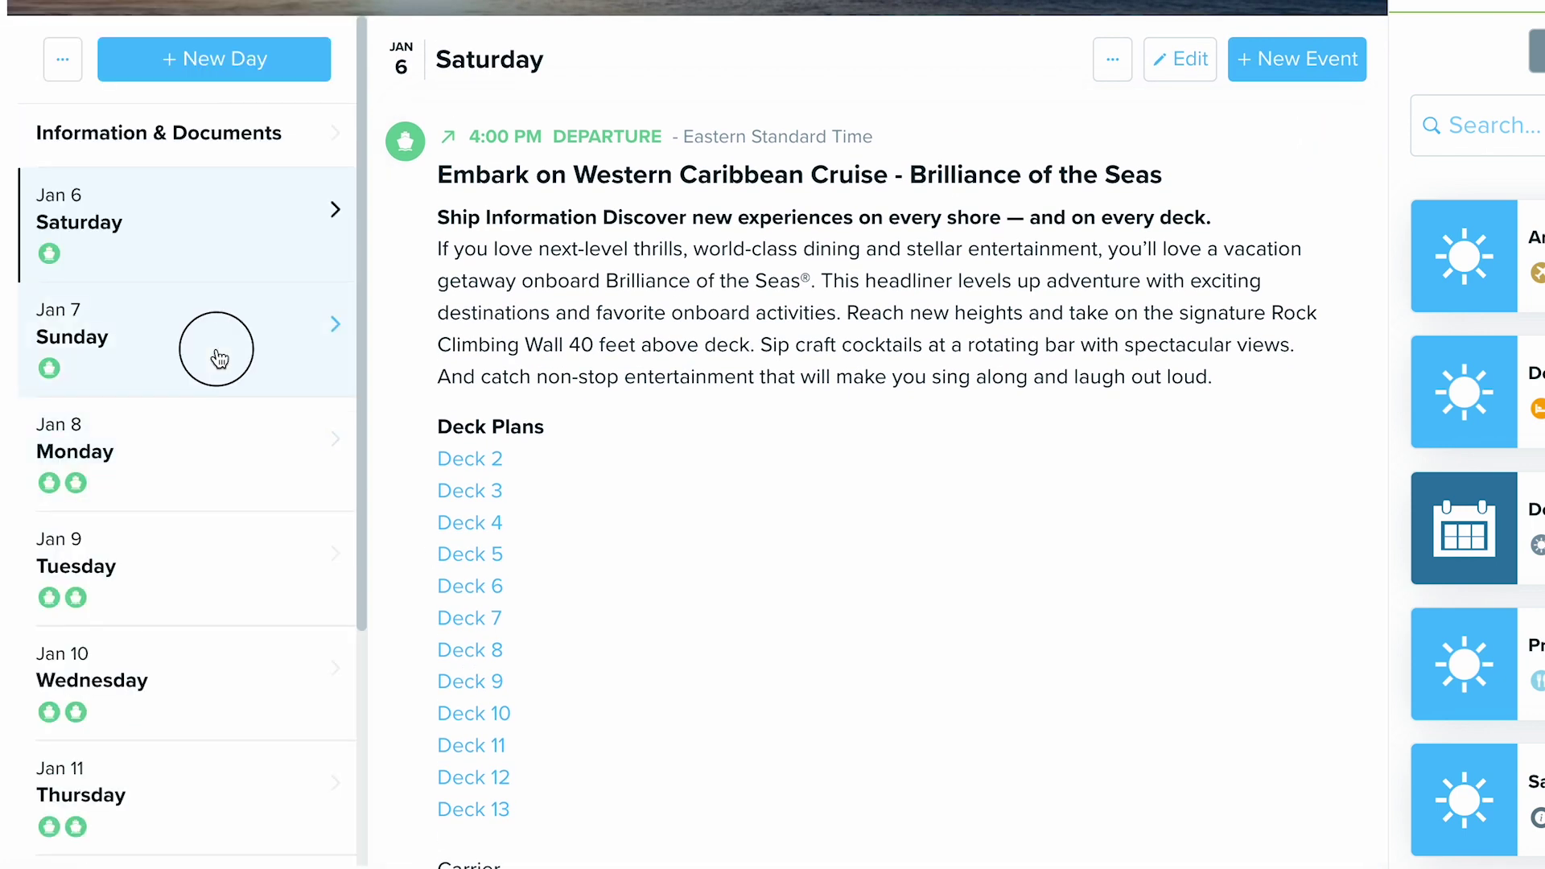
click(216, 445)
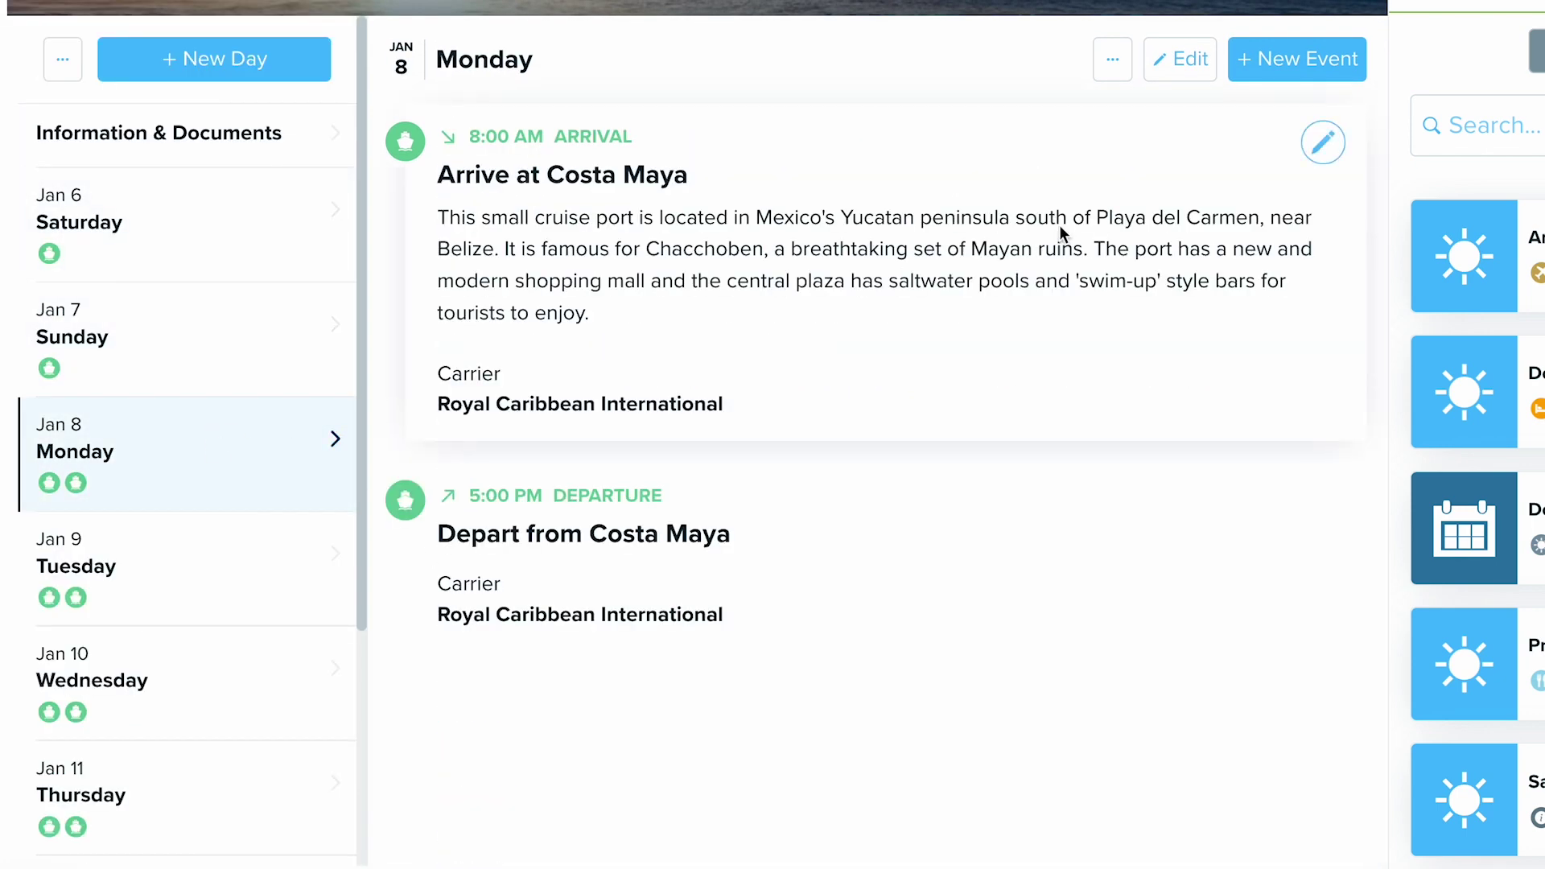
click(1322, 143)
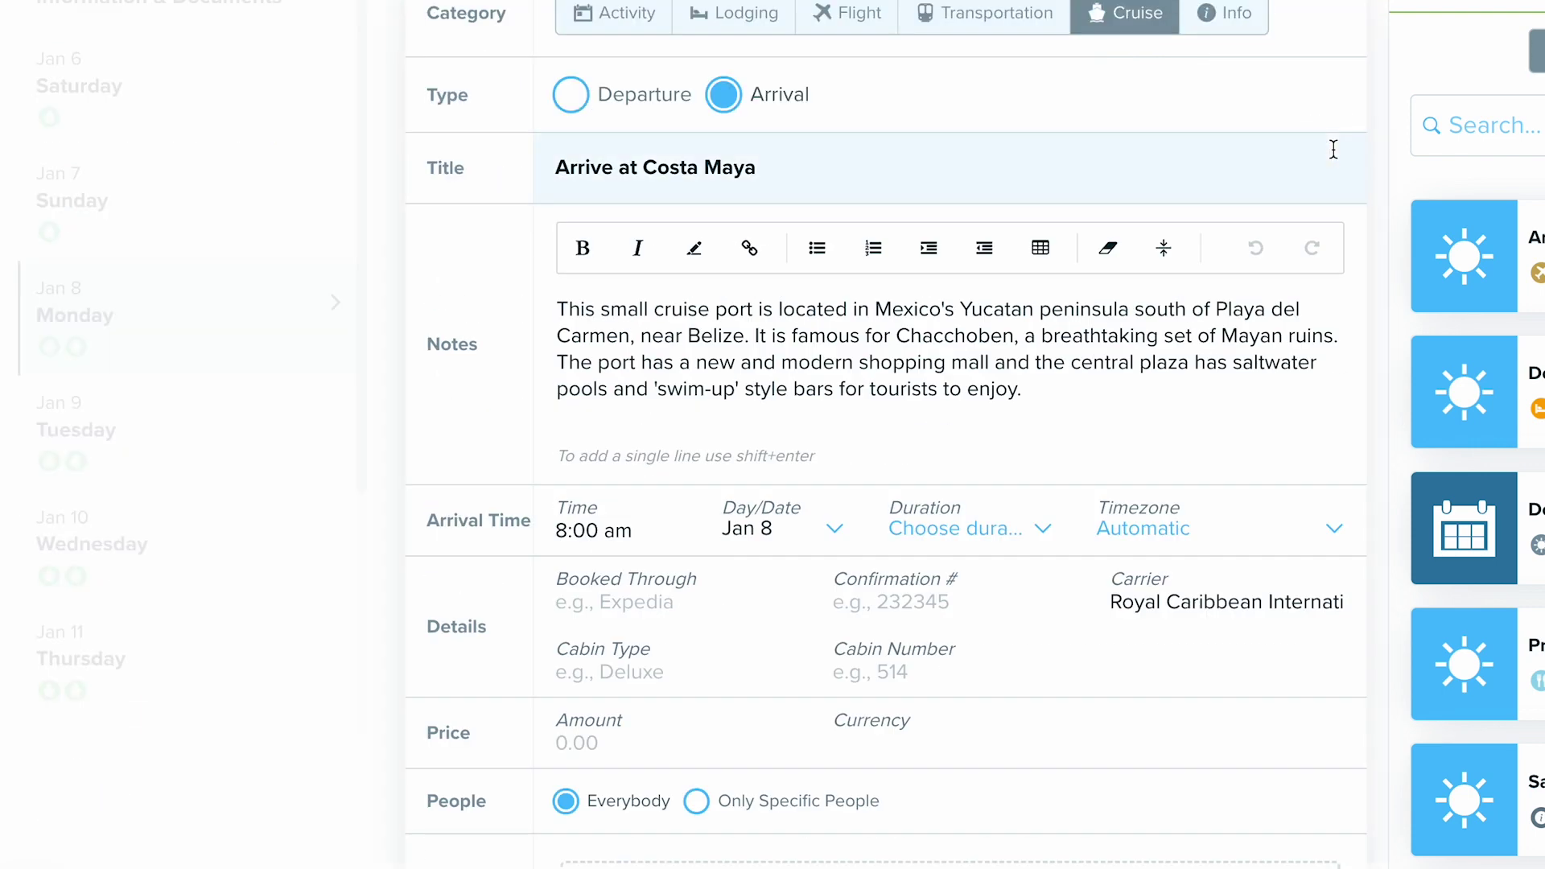
scroll(1062, 450, down, 3)
scroll(1060, 455, down, 3)
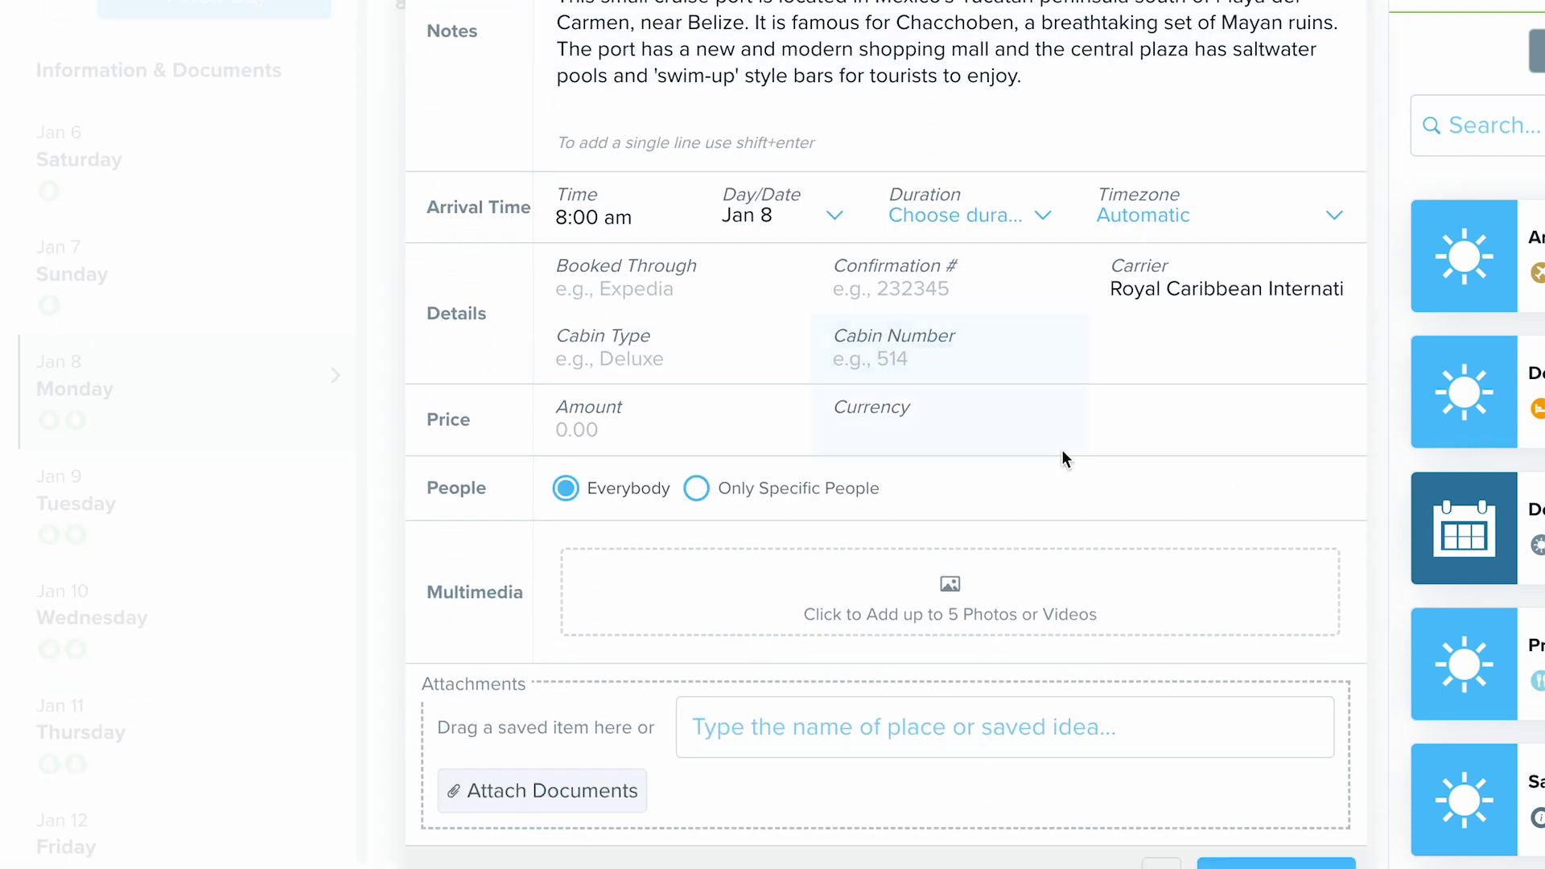
click(1248, 841)
scroll(998, 520, up, 5)
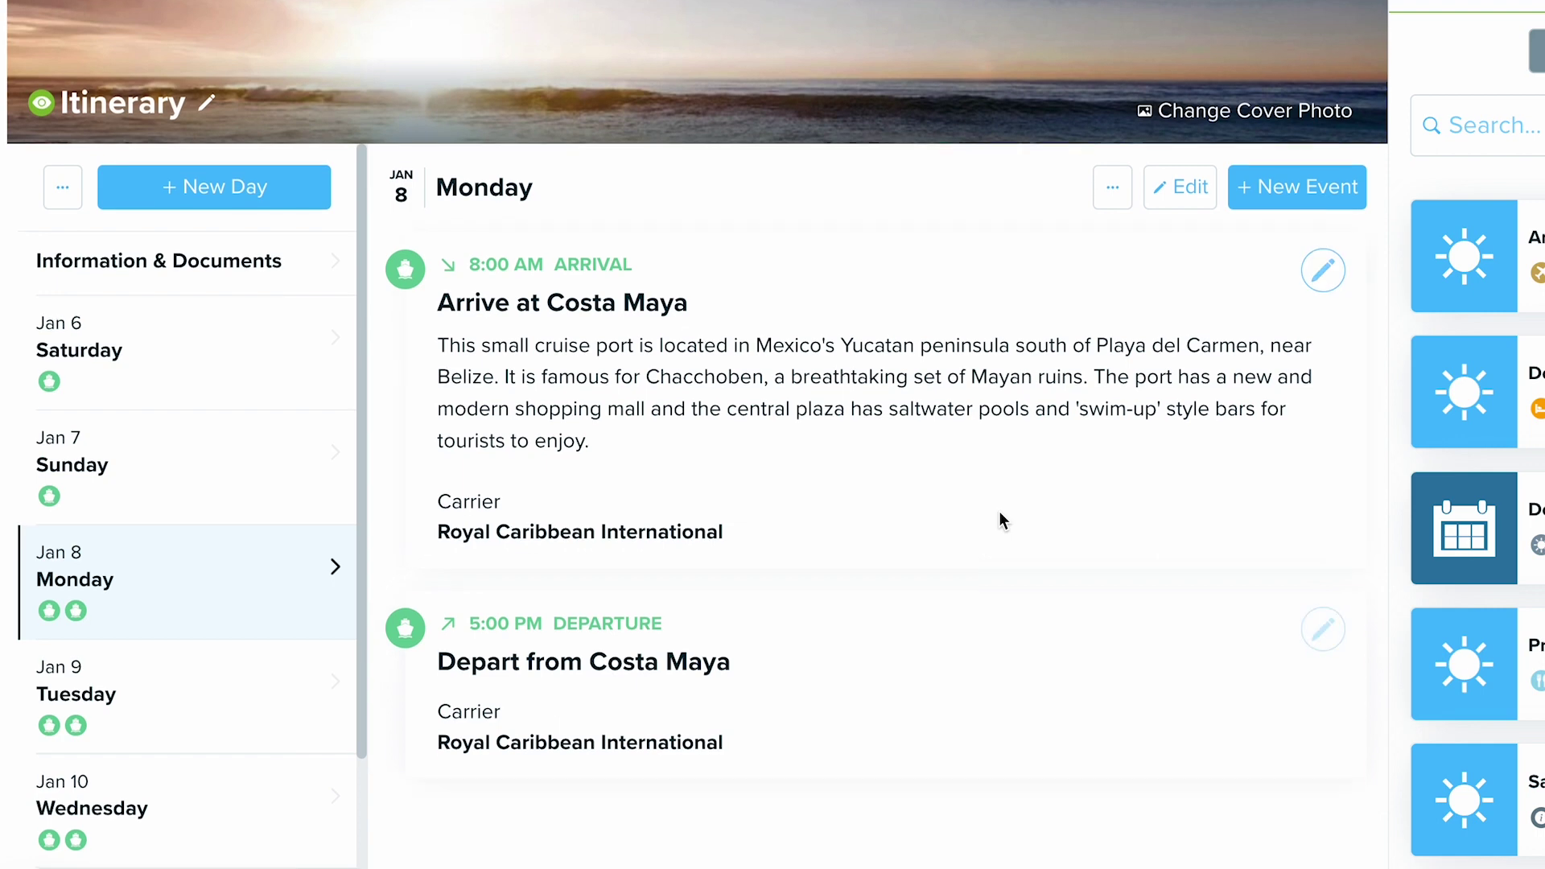
click(226, 335)
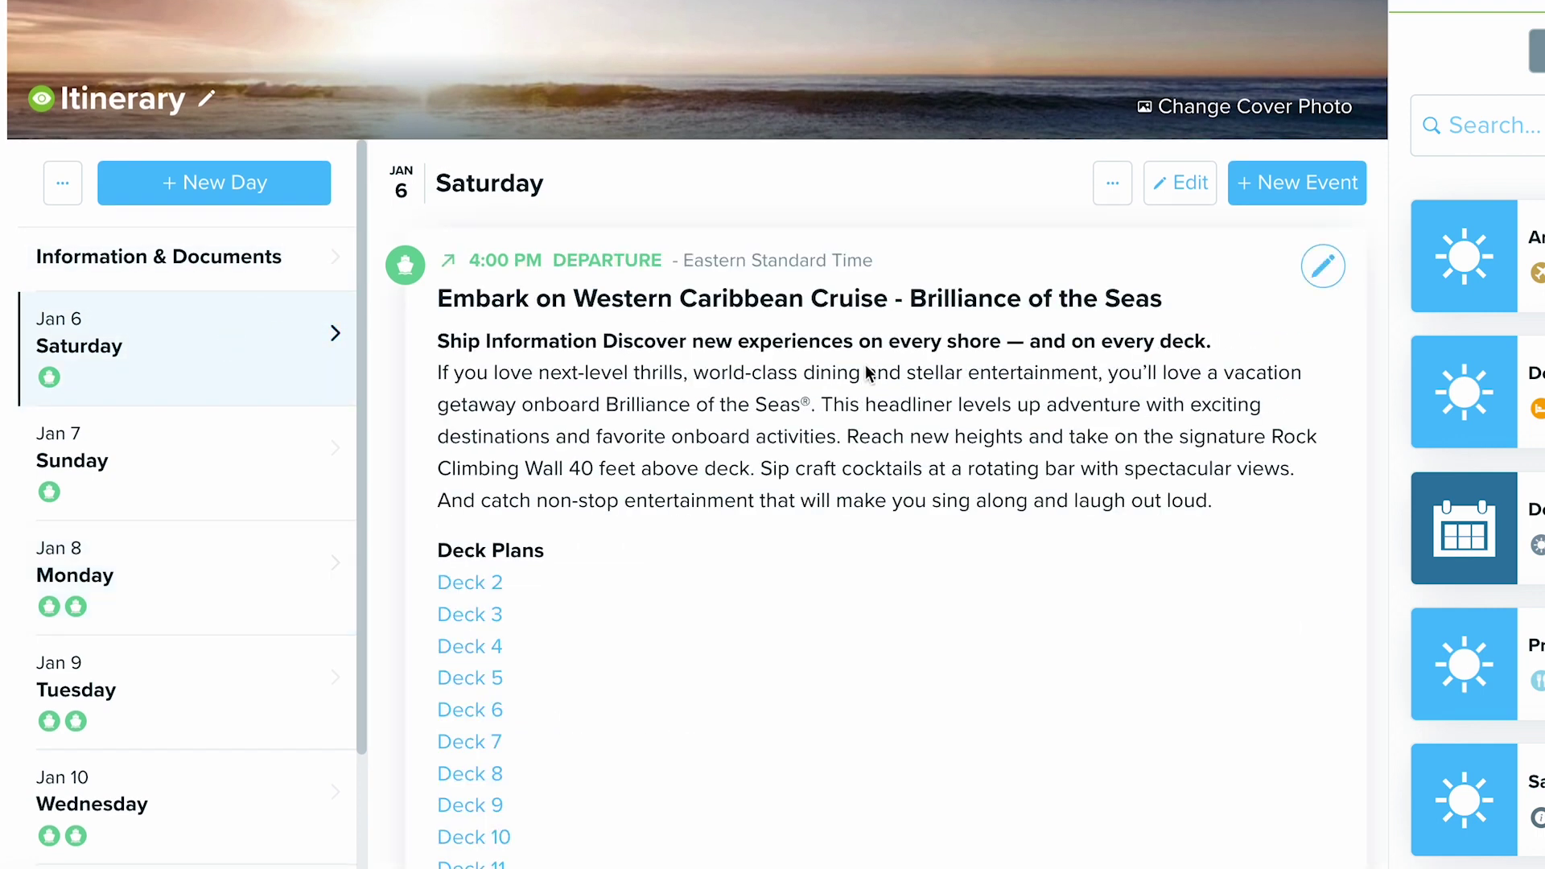
scroll(190, 714, down, 4)
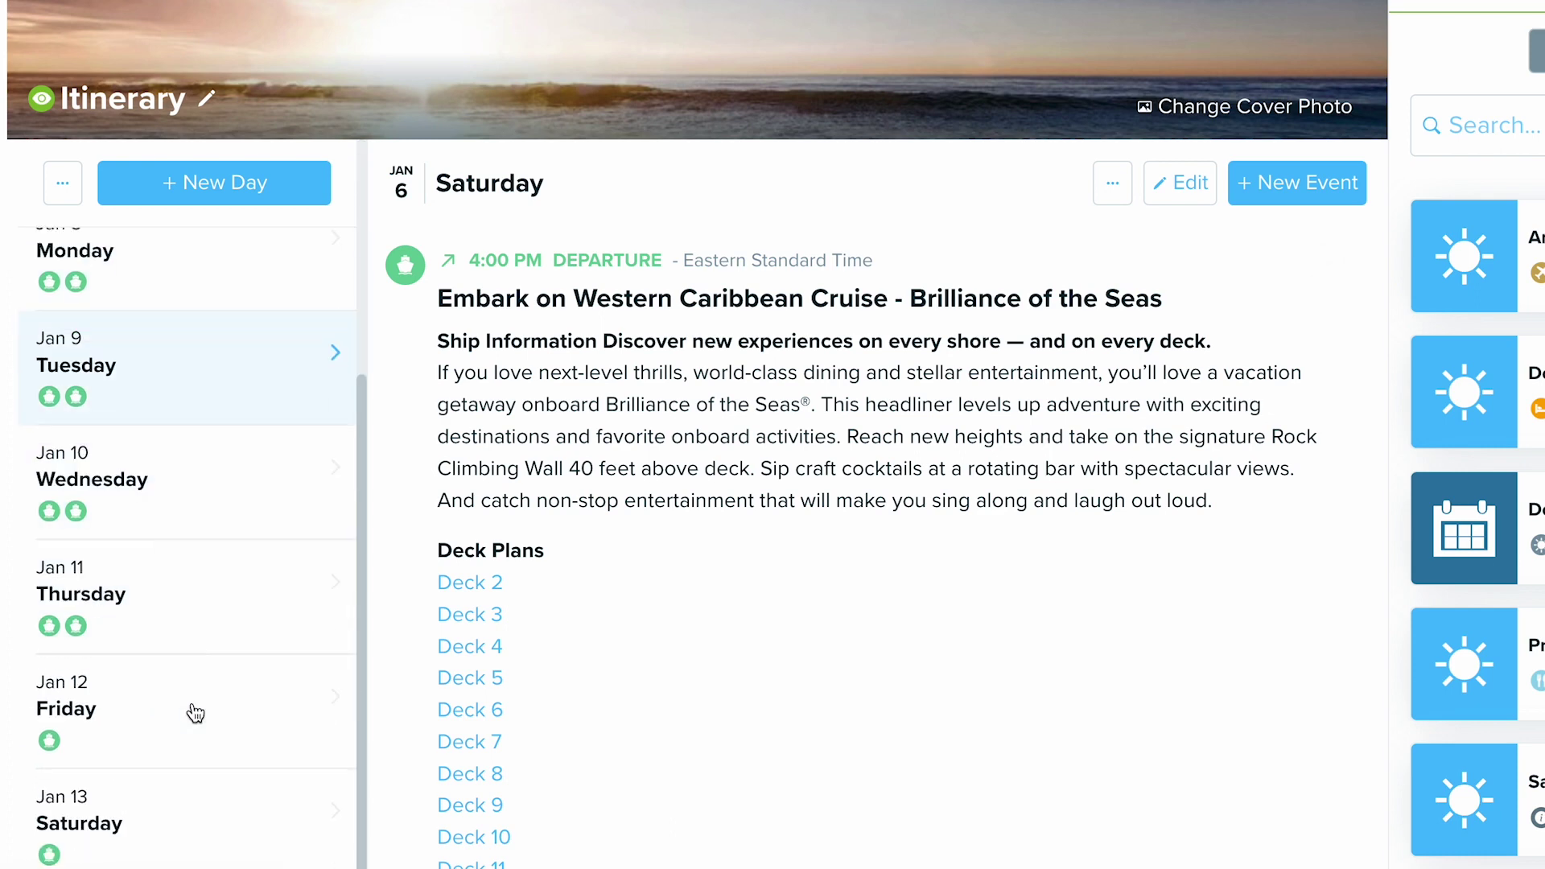
- Start a new Tour event on Saturday, Jan 13
click(228, 815)
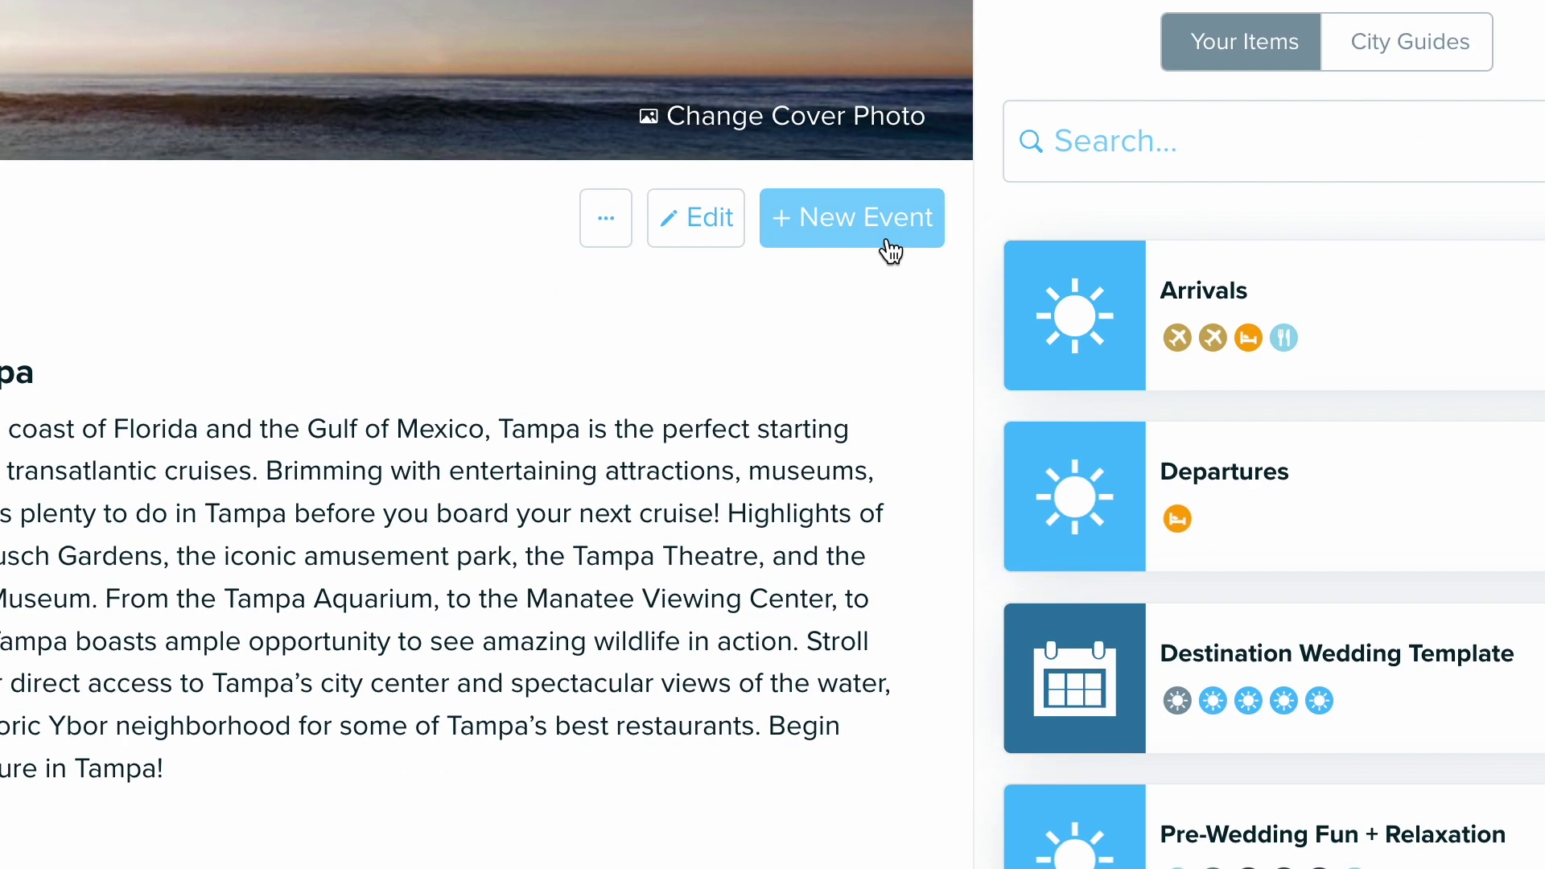
click(890, 252)
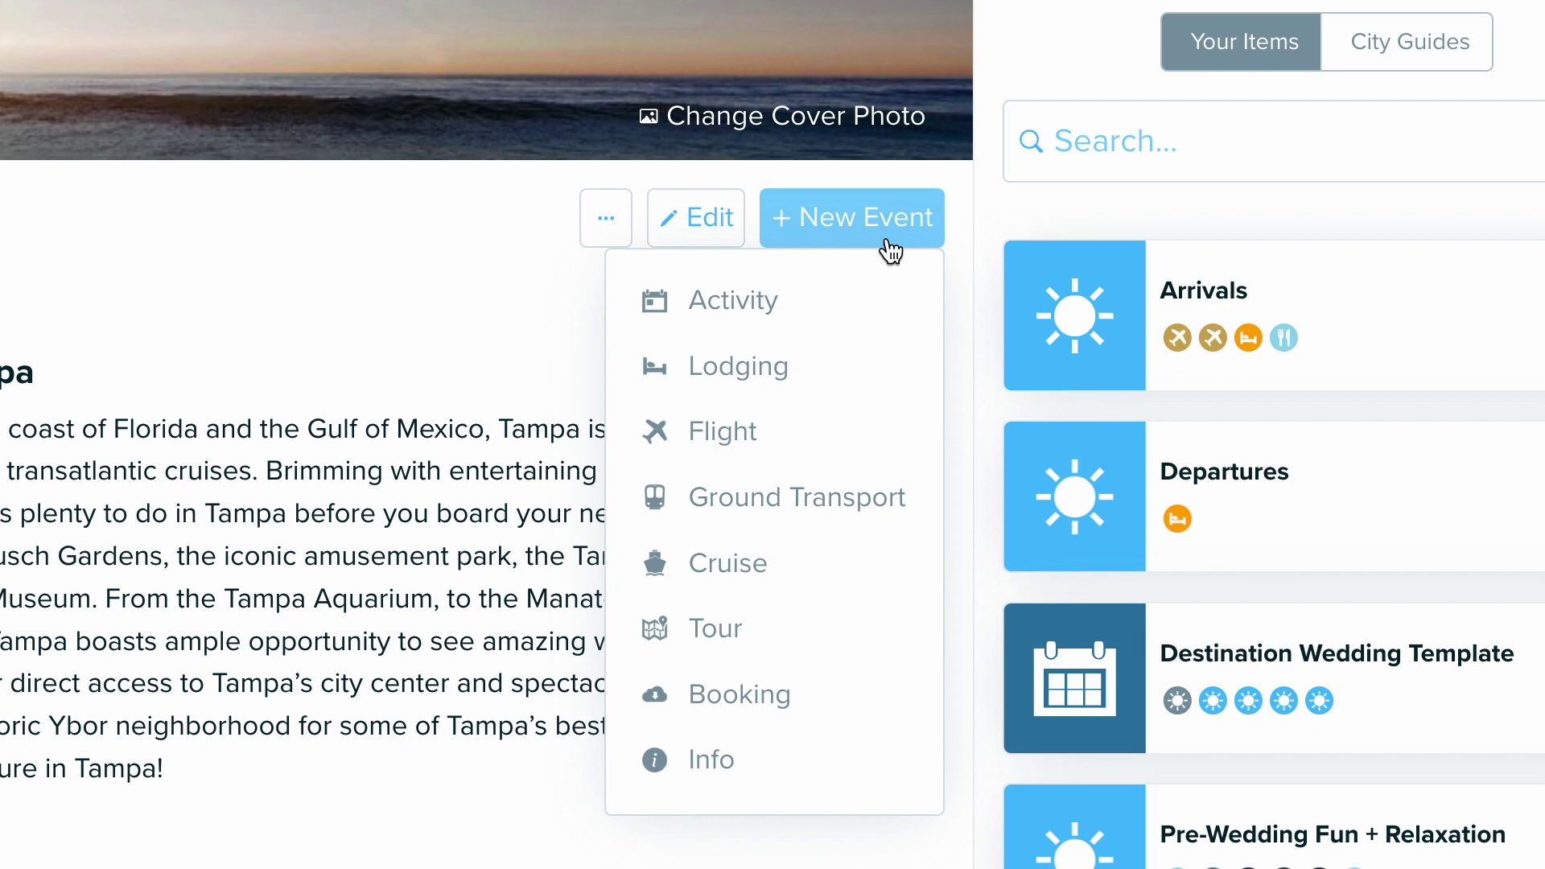
click(732, 636)
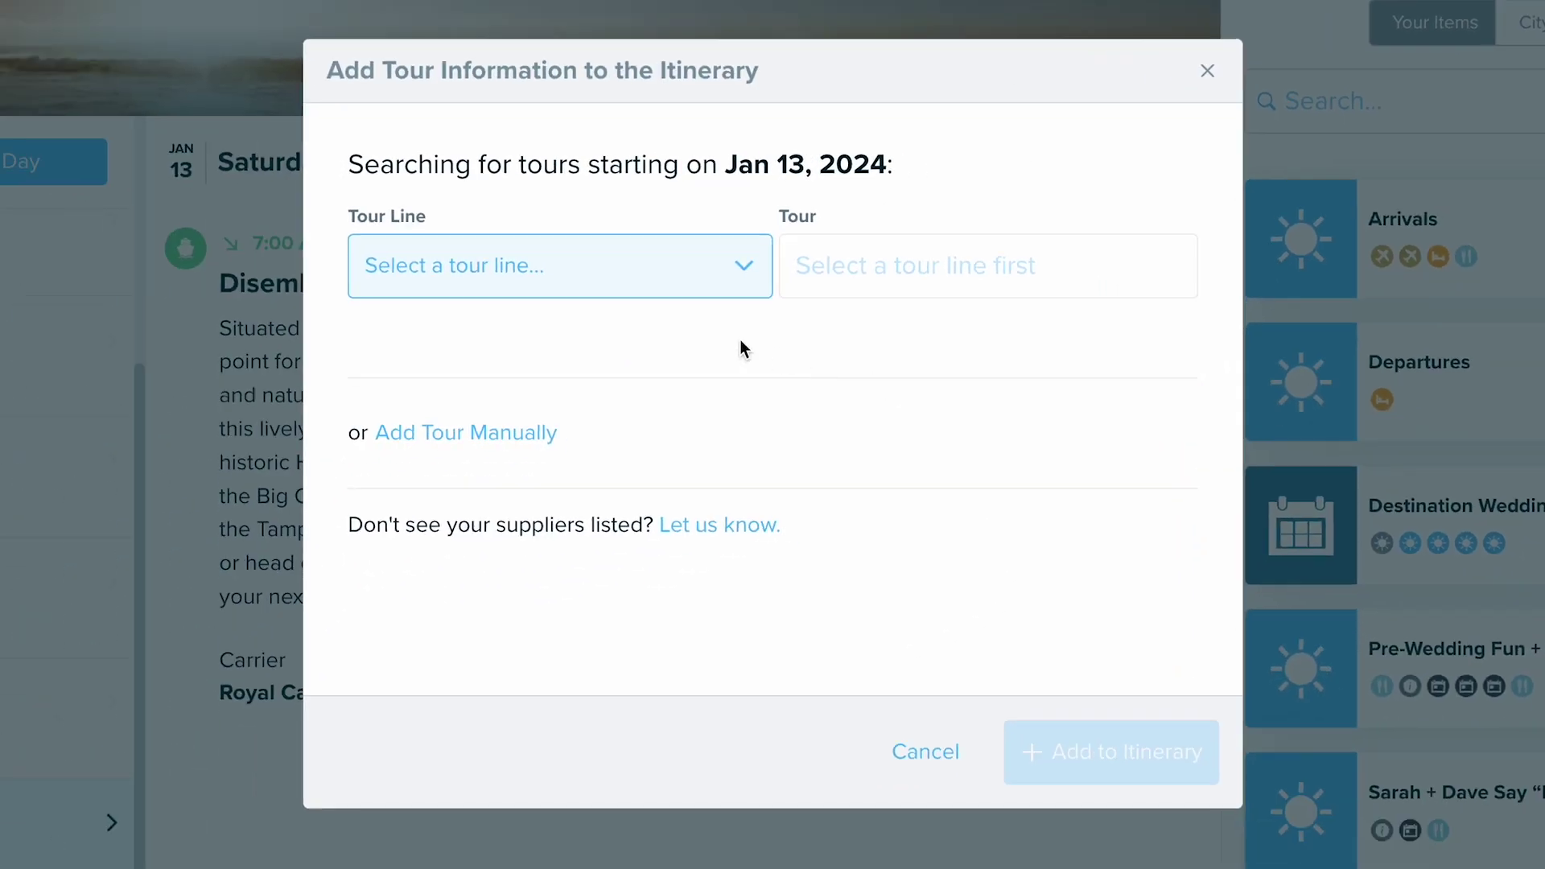
- Choose Abercrombie & Kent as the tour line
click(676, 293)
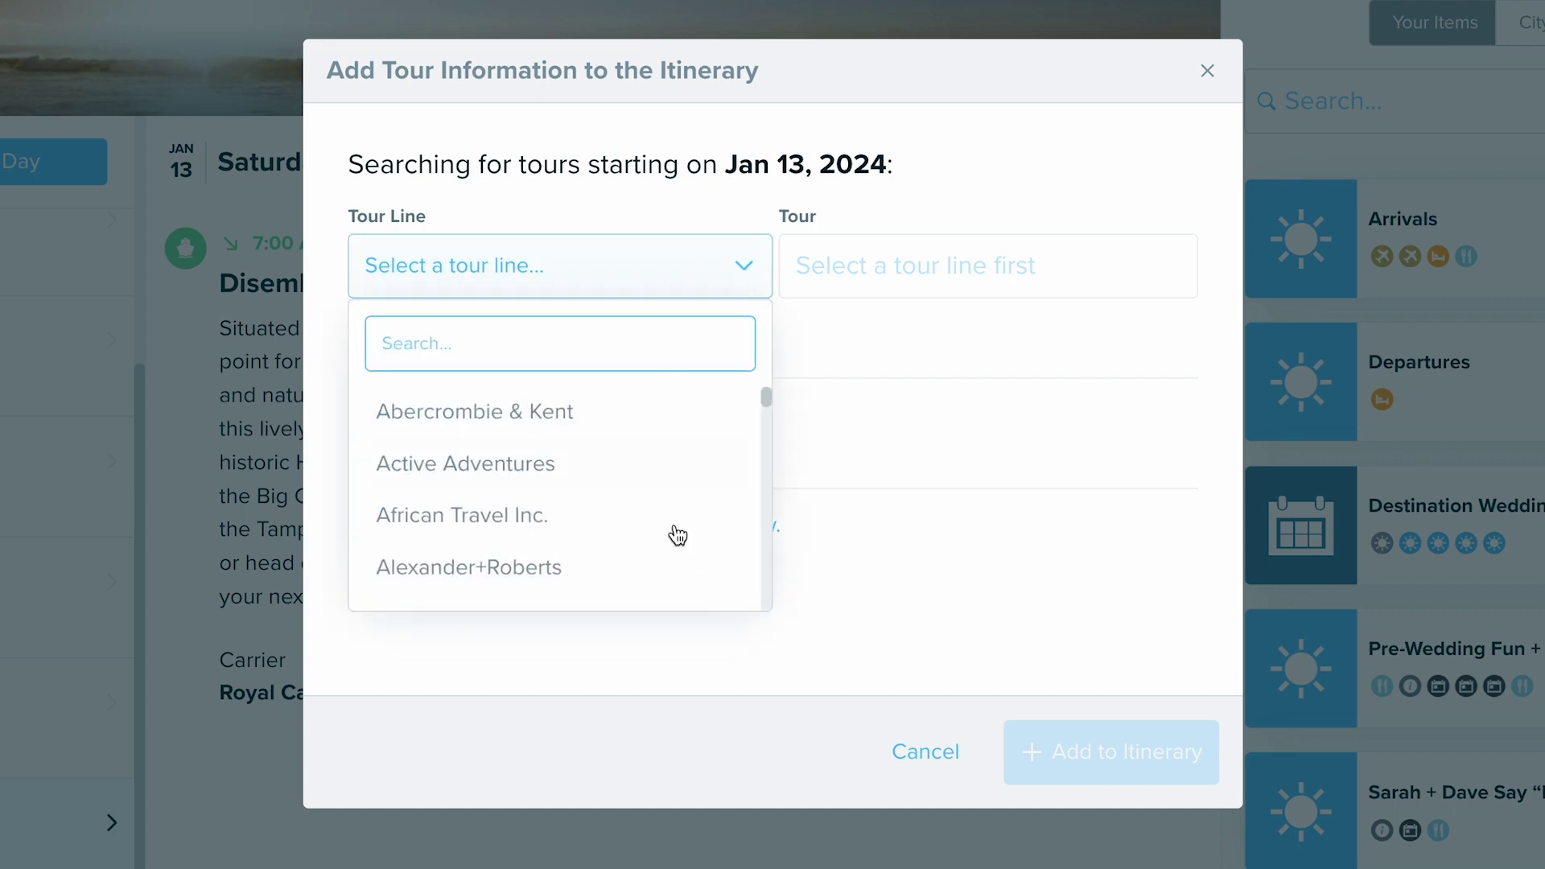
scroll(680, 544, down, 3)
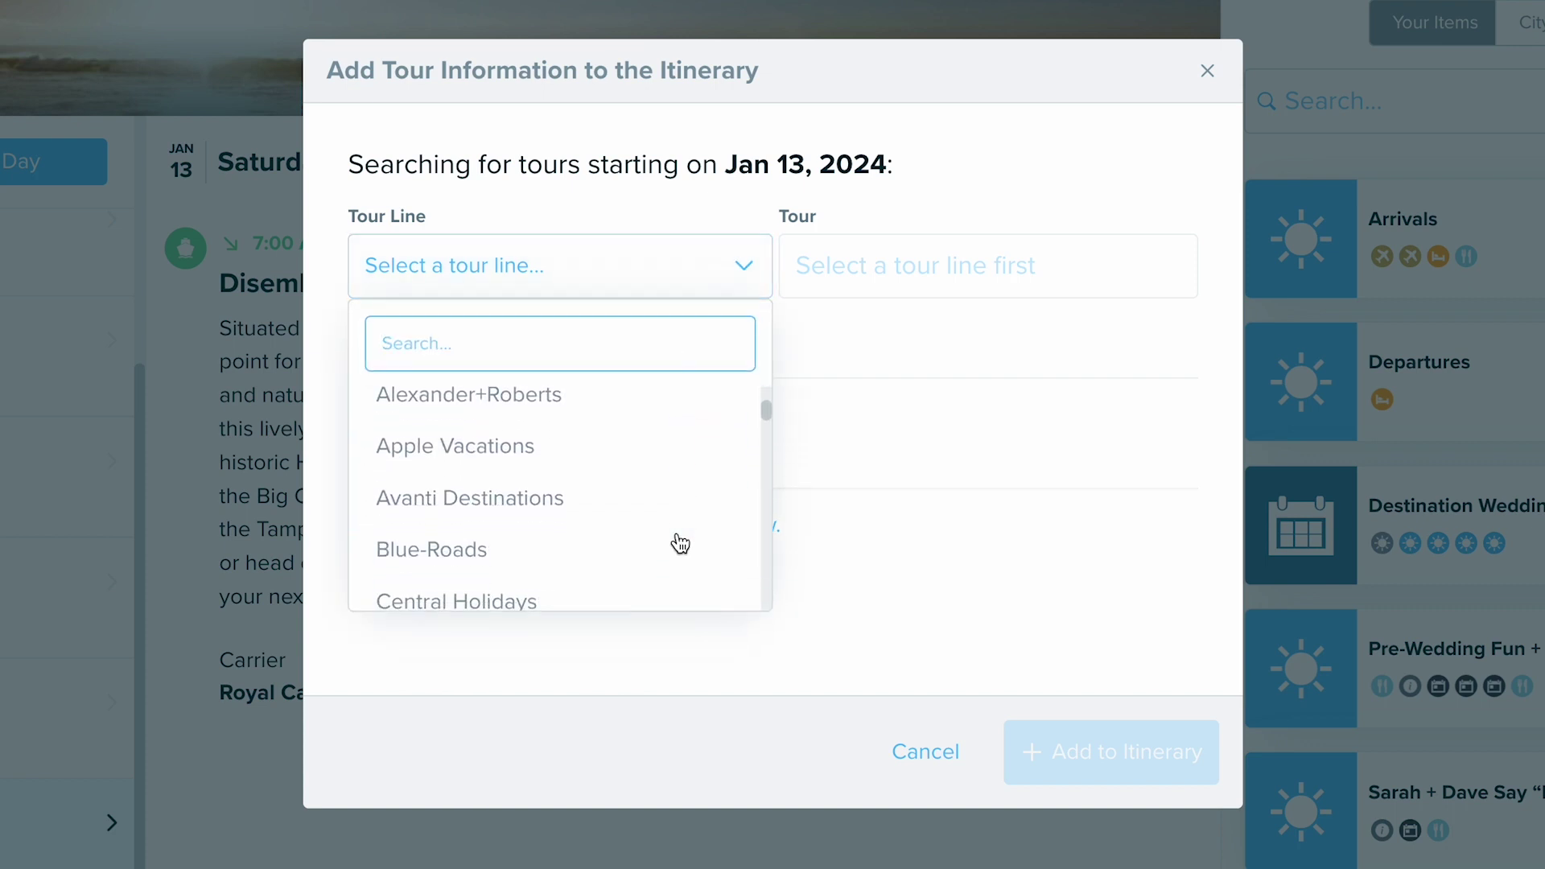
scroll(680, 544, down, 4)
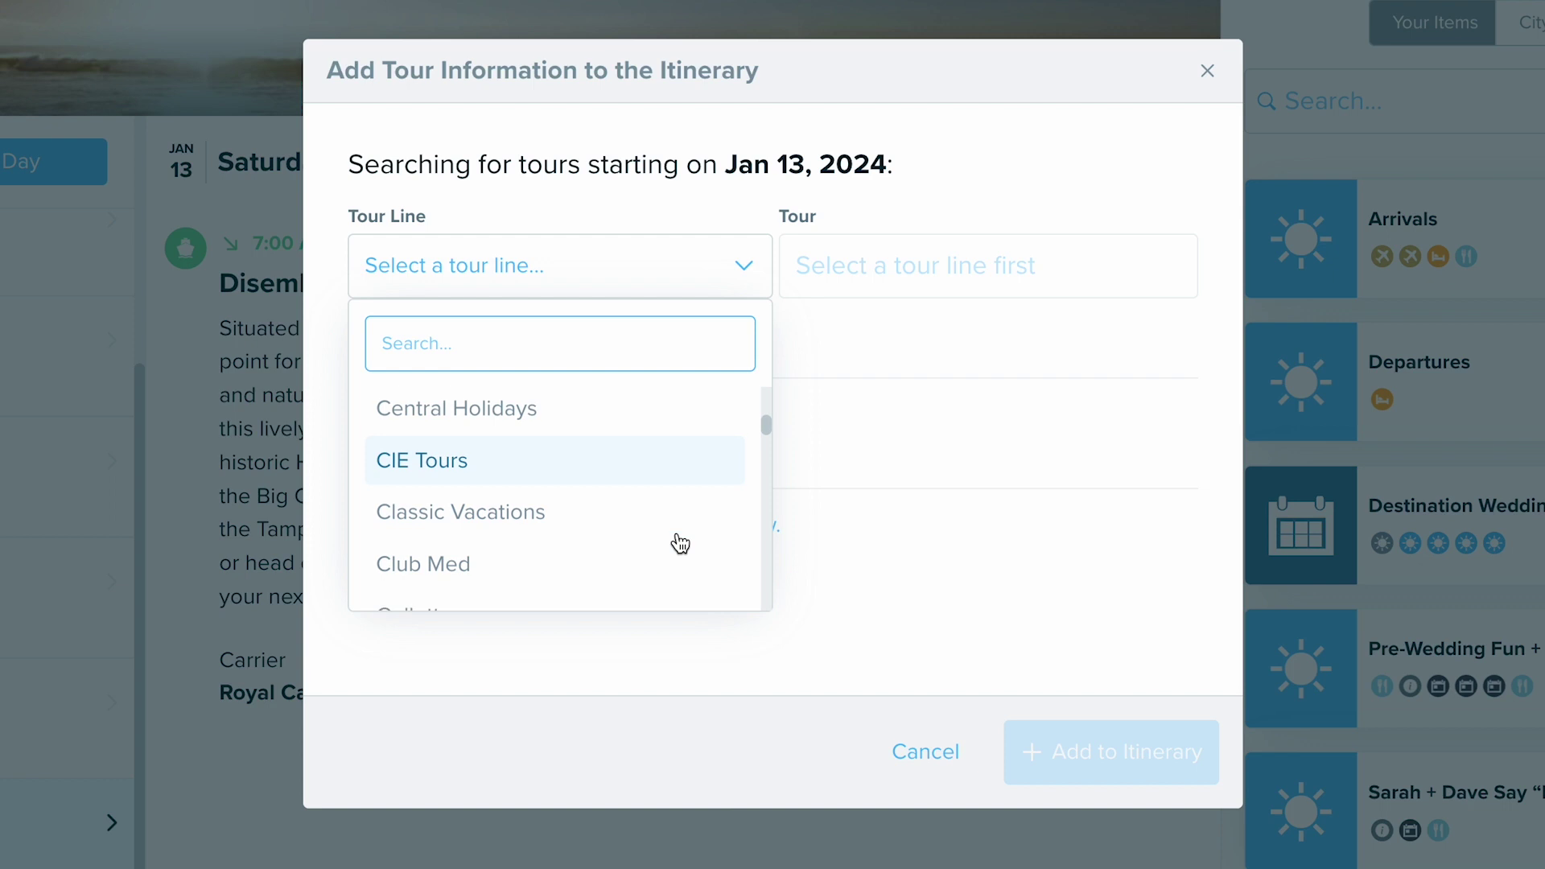
scroll(680, 544, down, 4)
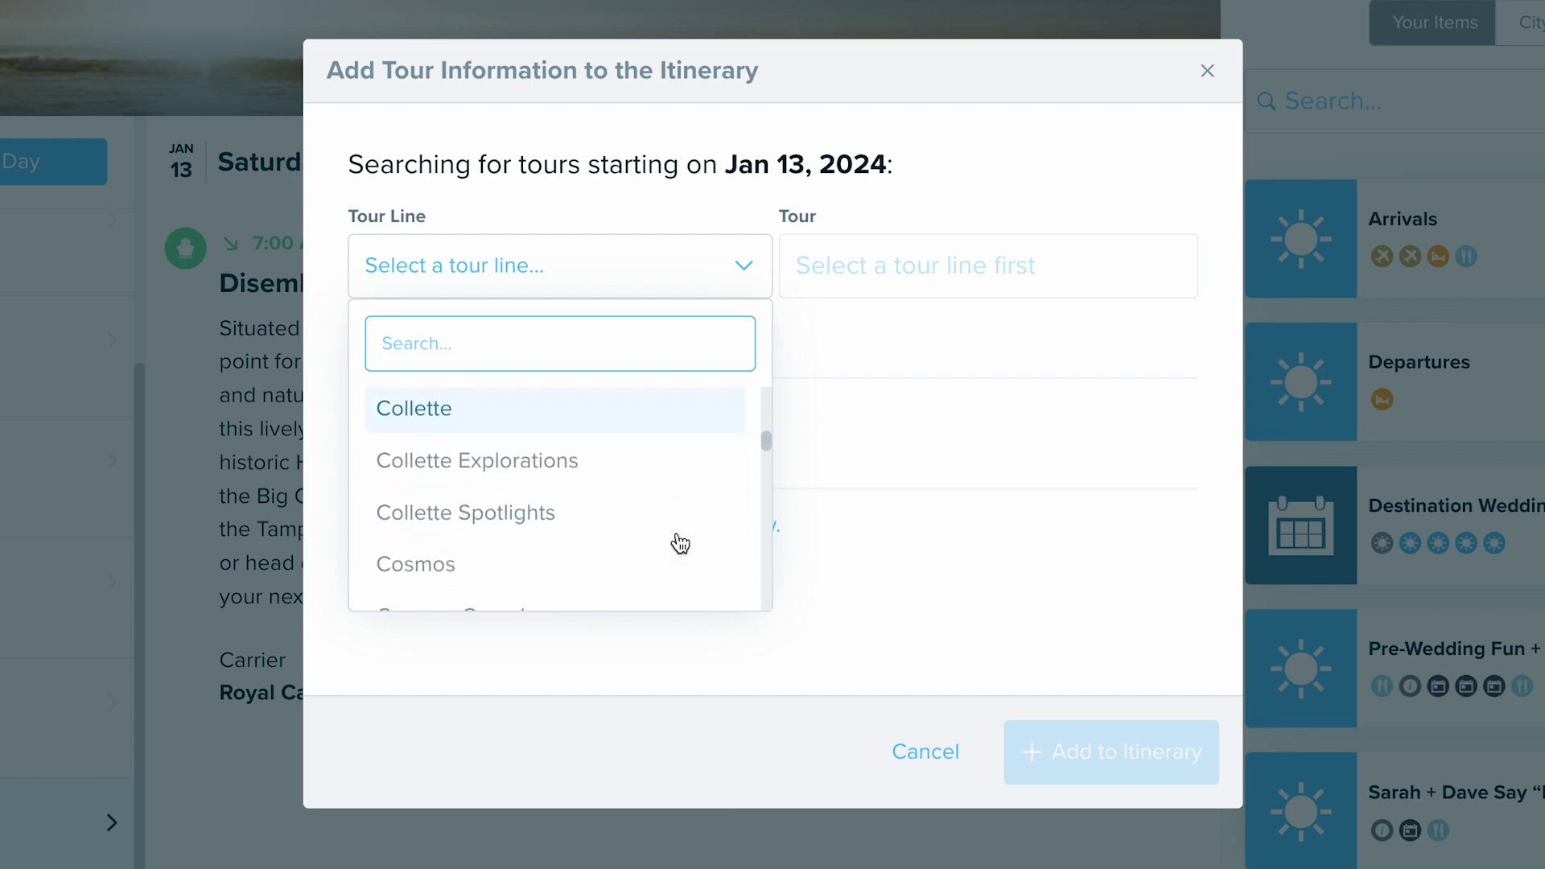
scroll(677, 534, down, 3)
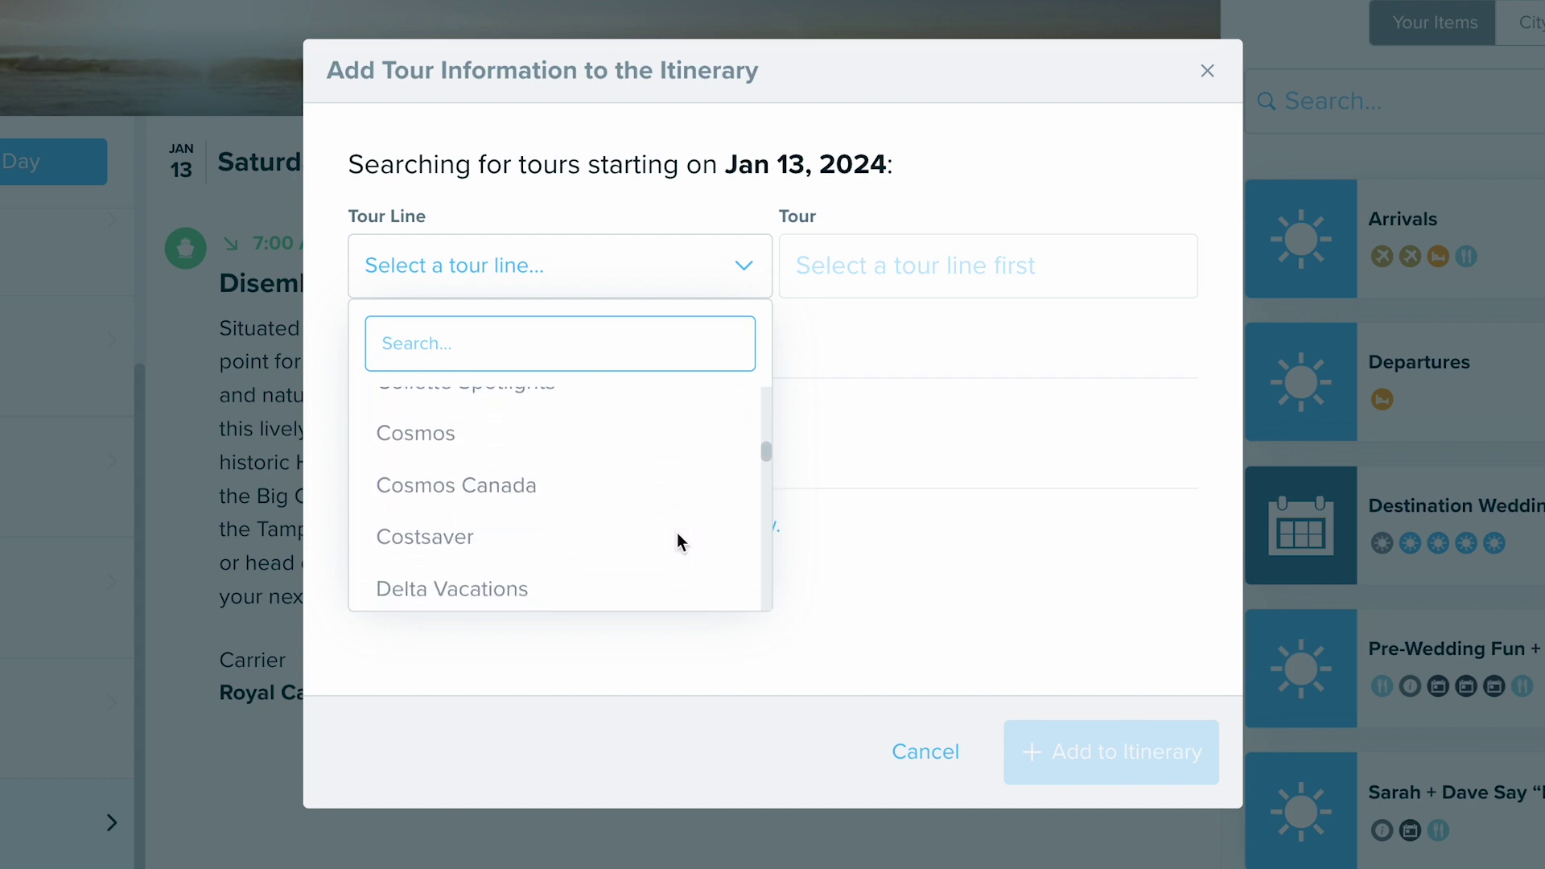
scroll(679, 544, down, 7)
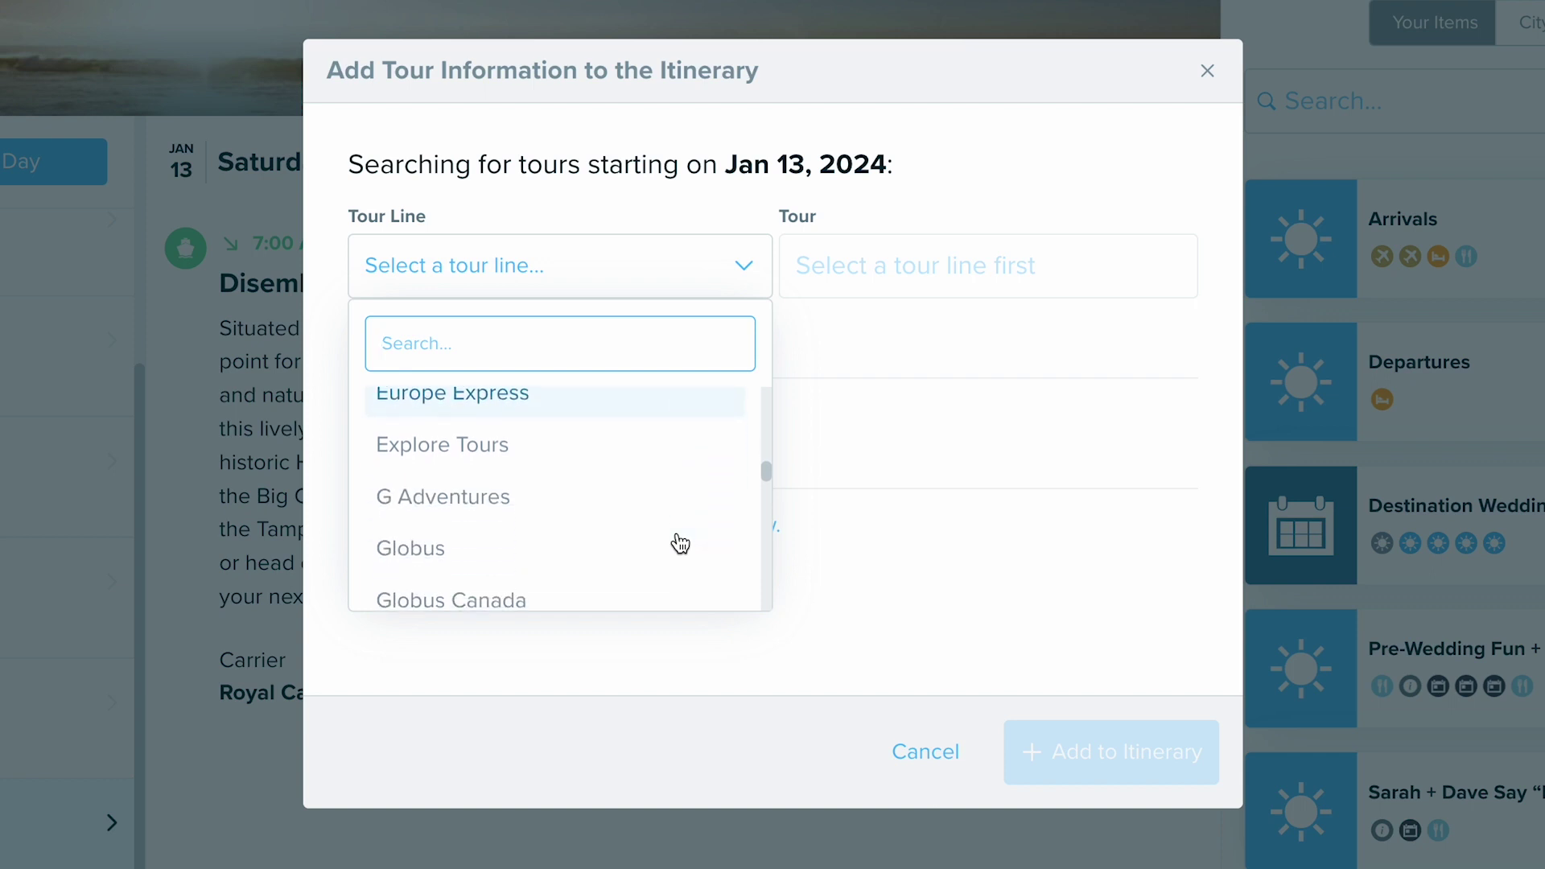
scroll(680, 544, down, 8)
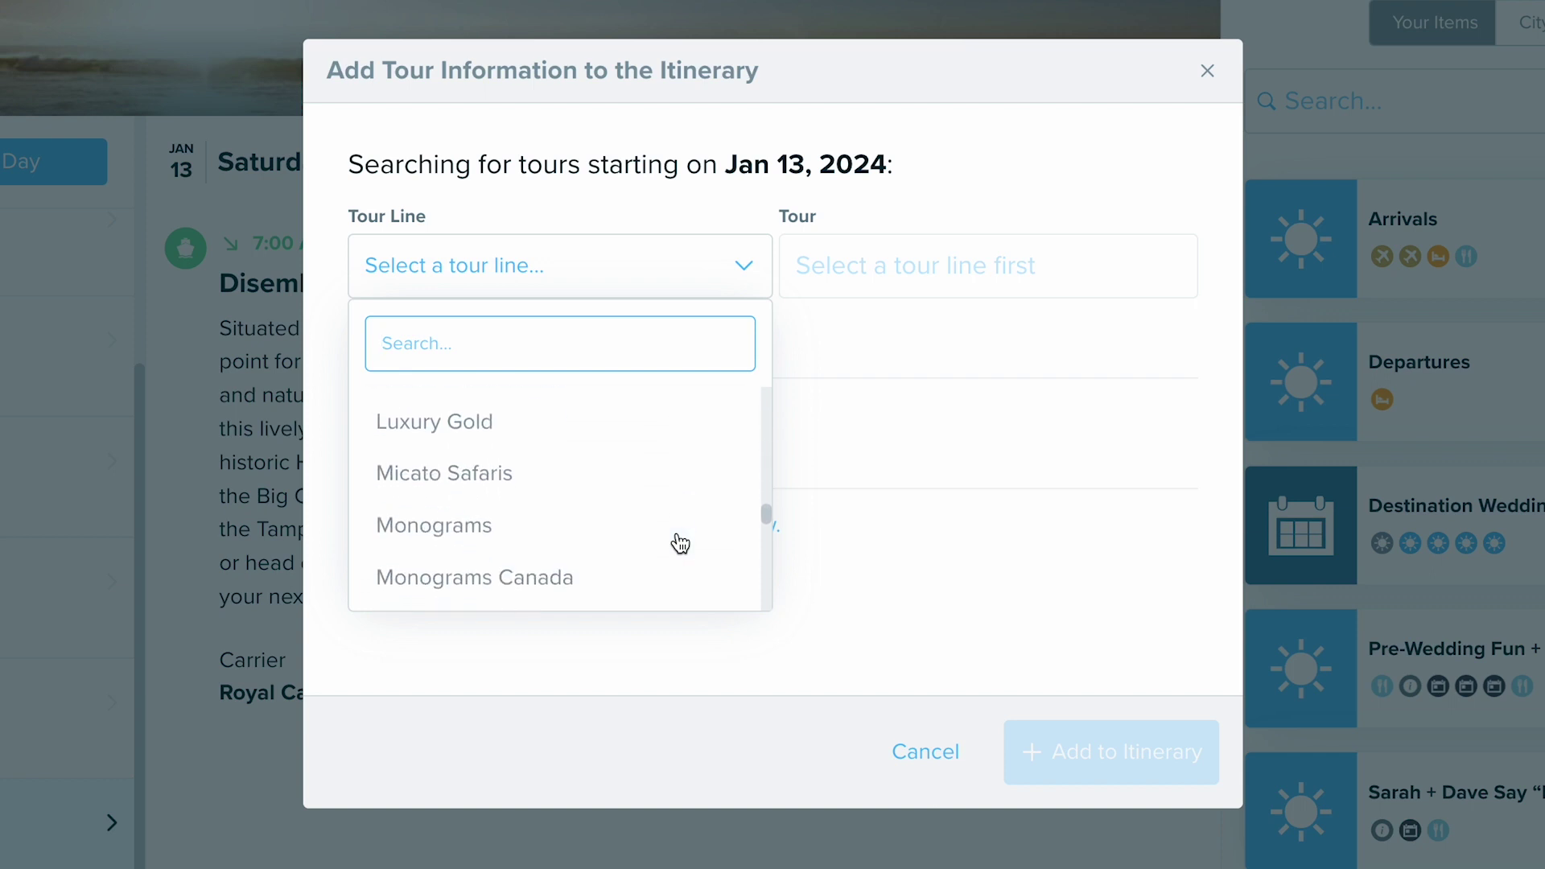
scroll(680, 544, up, 15)
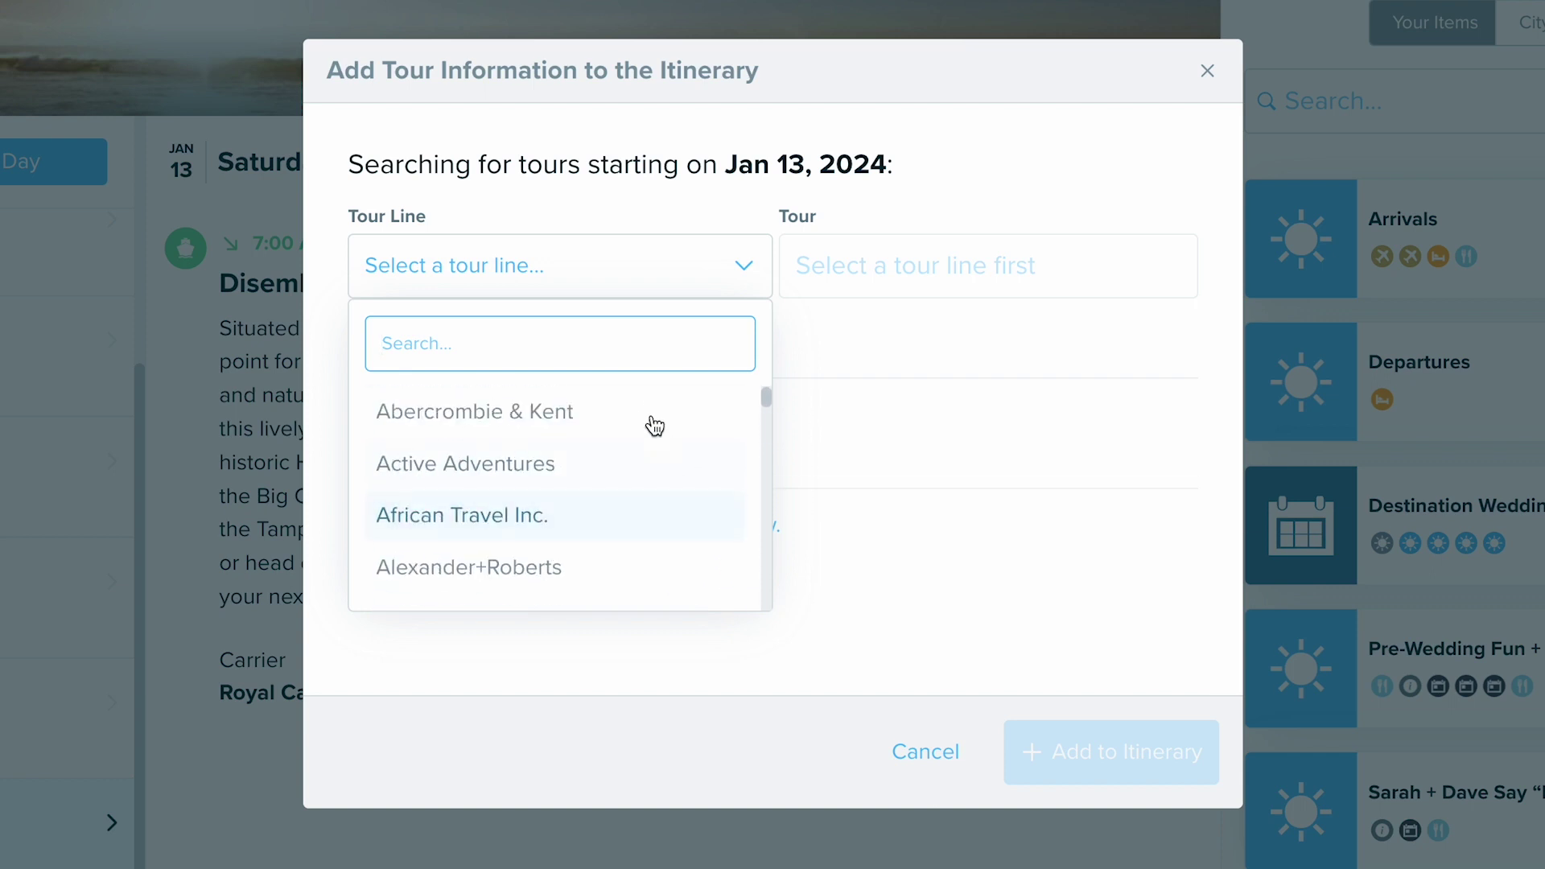
click(649, 412)
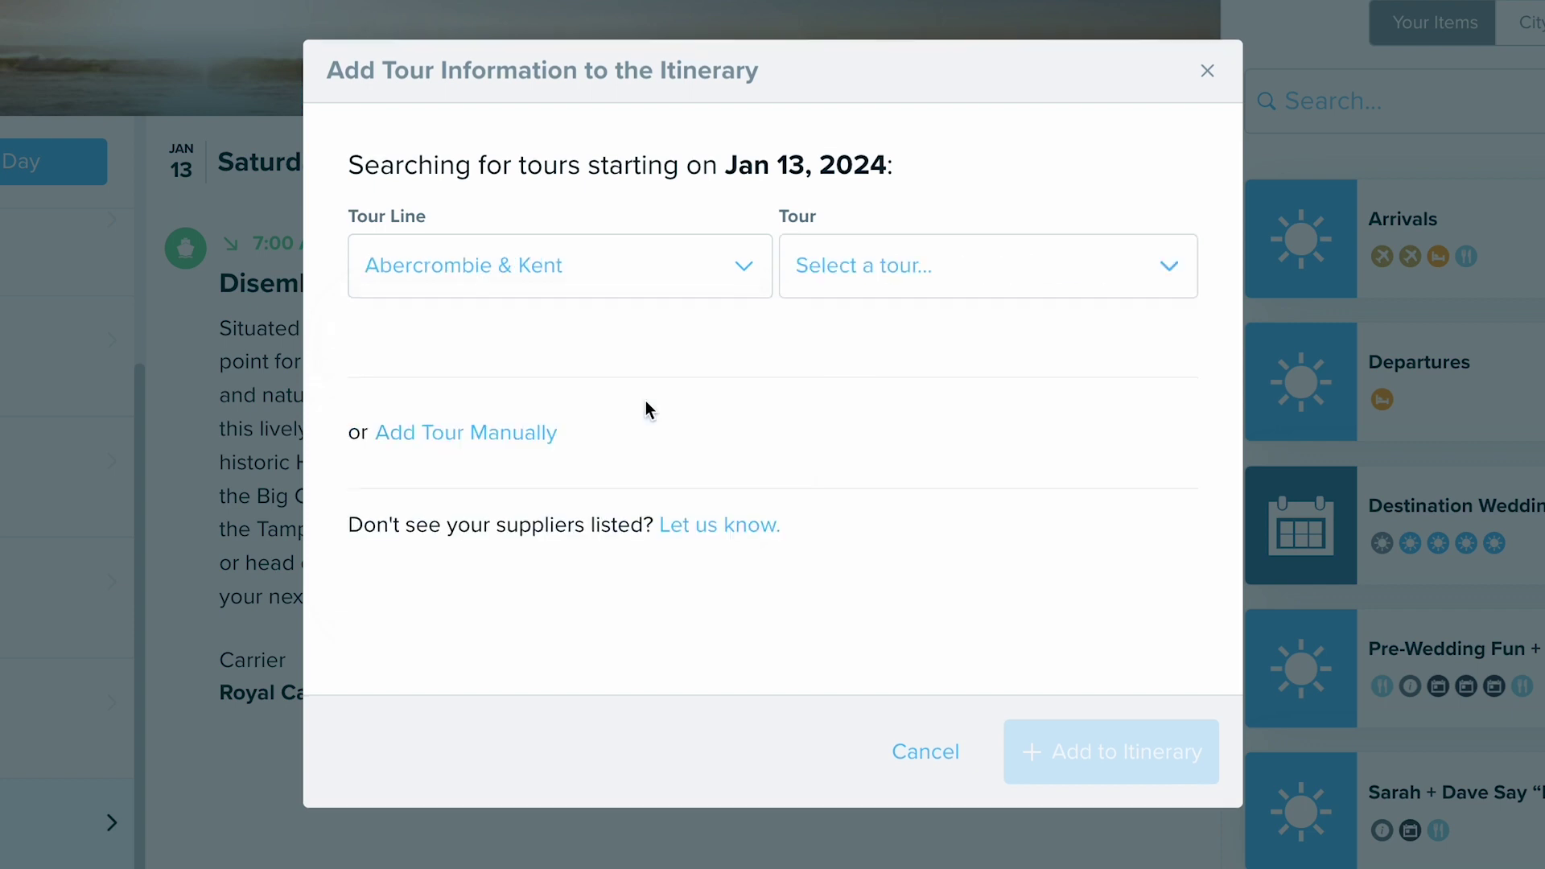
click(838, 294)
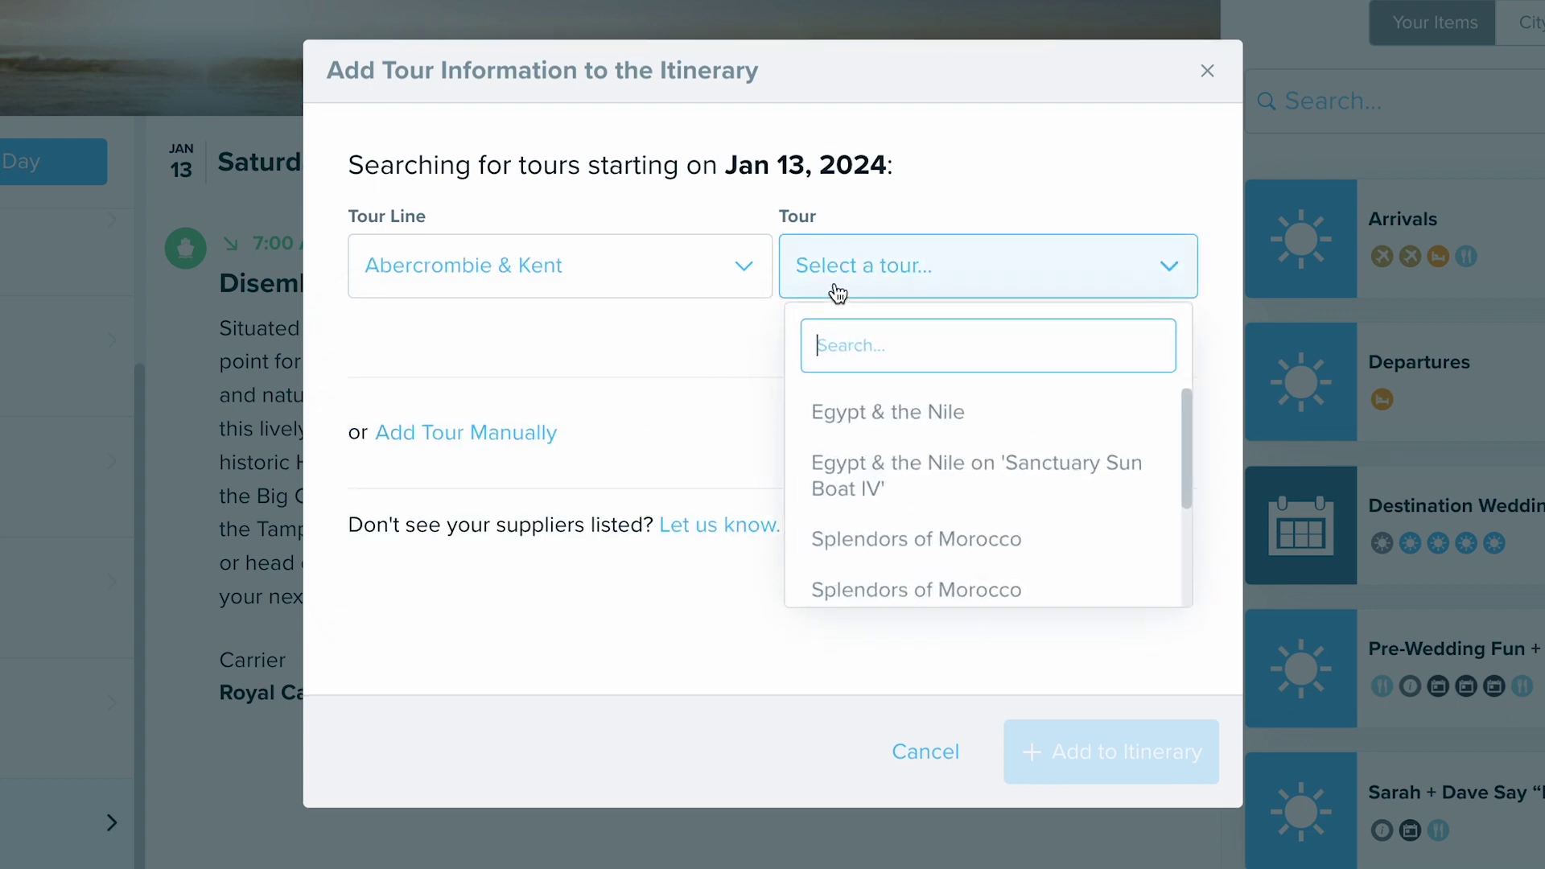
click(907, 568)
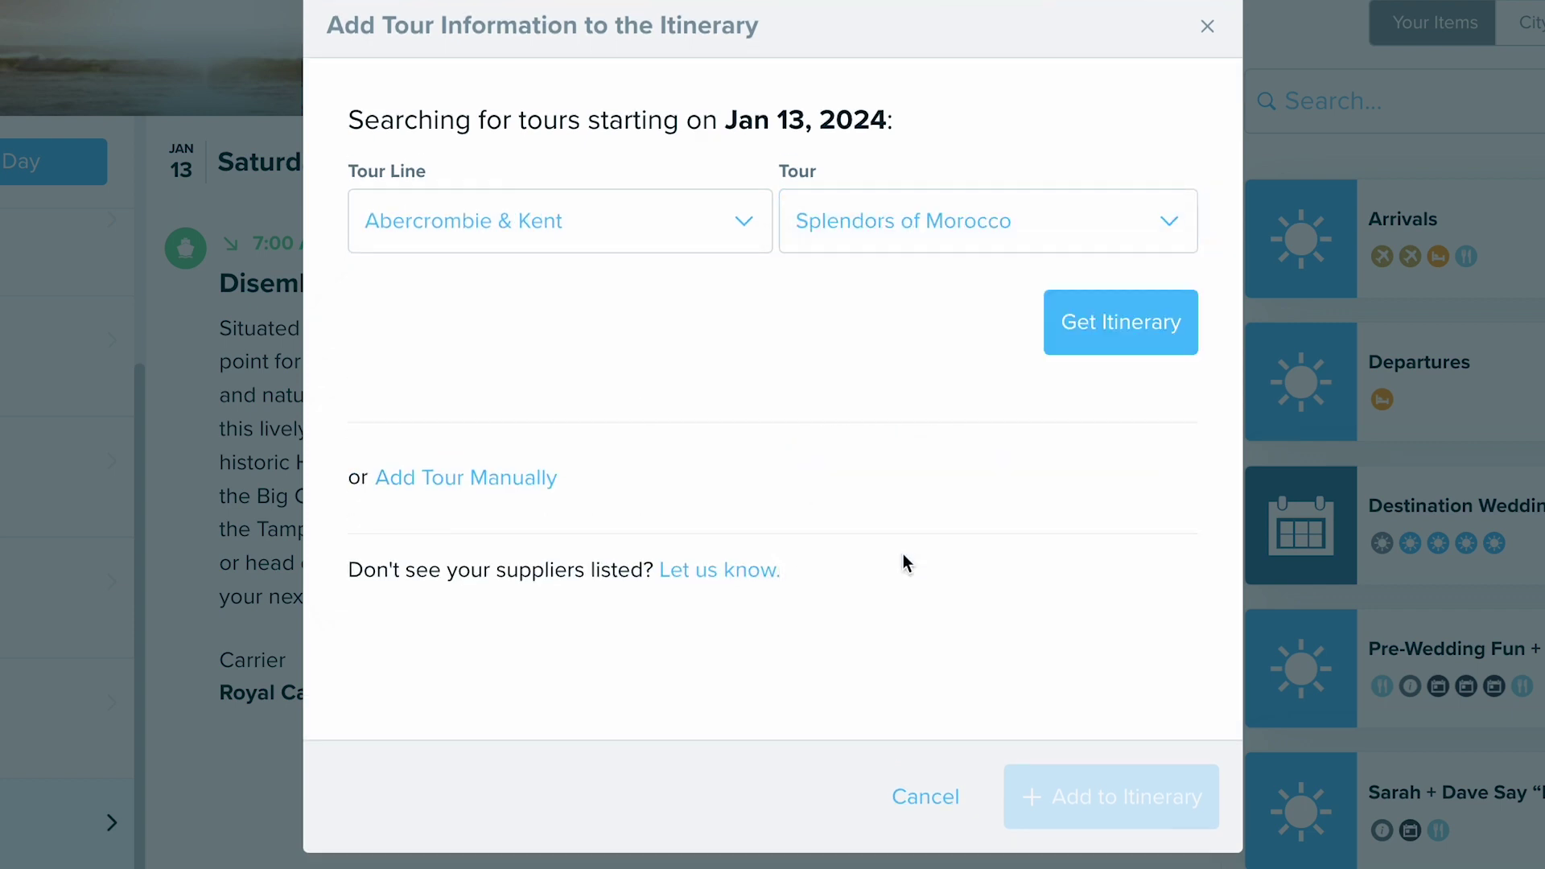
click(1132, 336)
scroll(726, 644, down, 6)
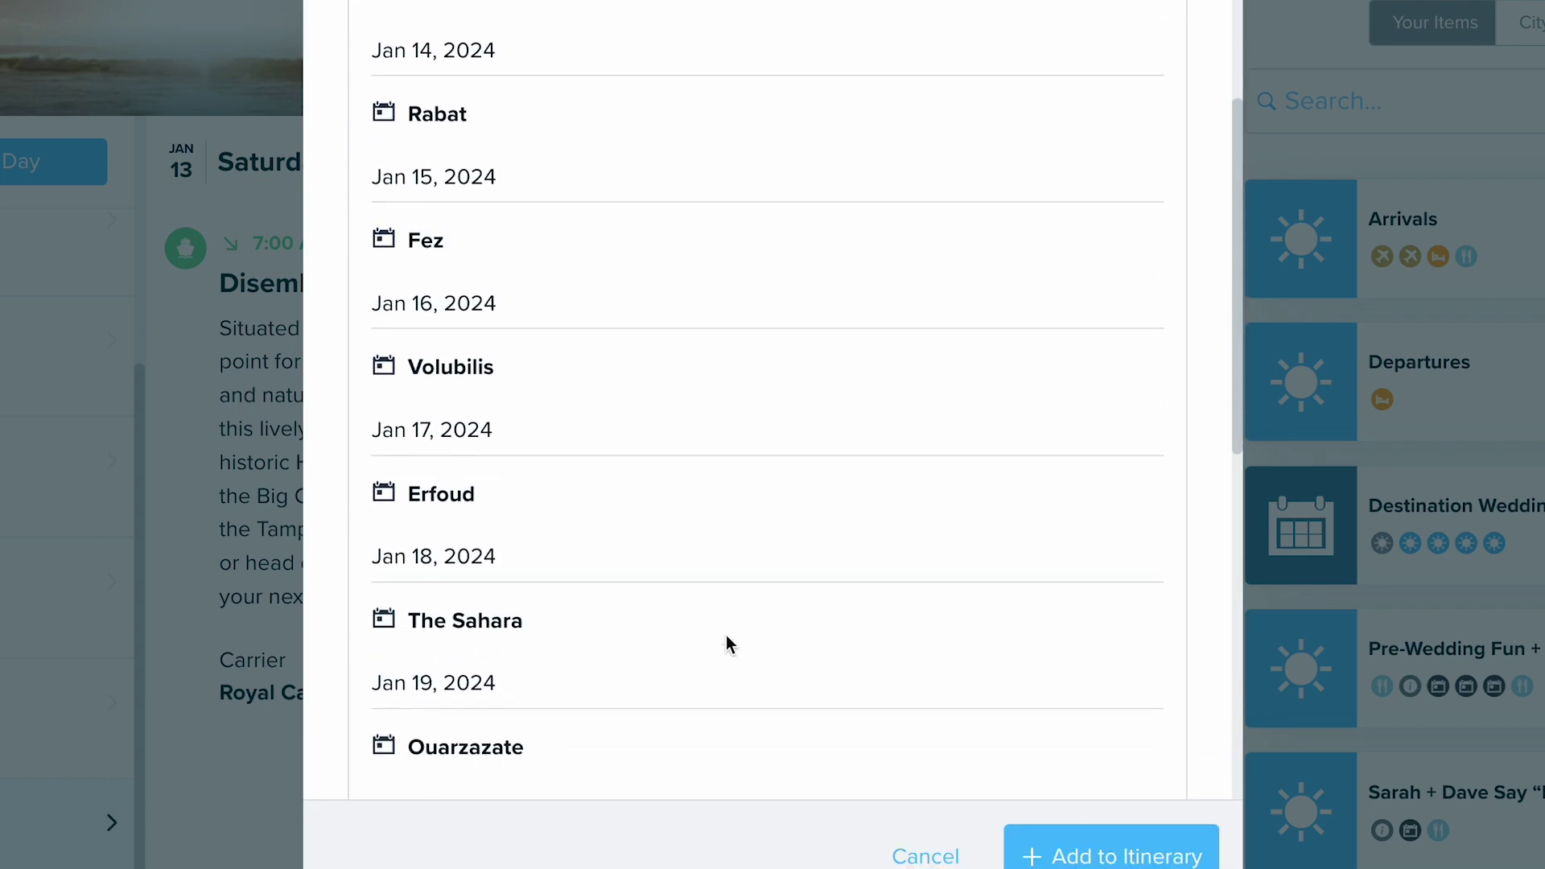
- Add the Morocco tour days, review Rabat, Fez, Volubilis and Erfoud, then return to Jan 6
click(1044, 862)
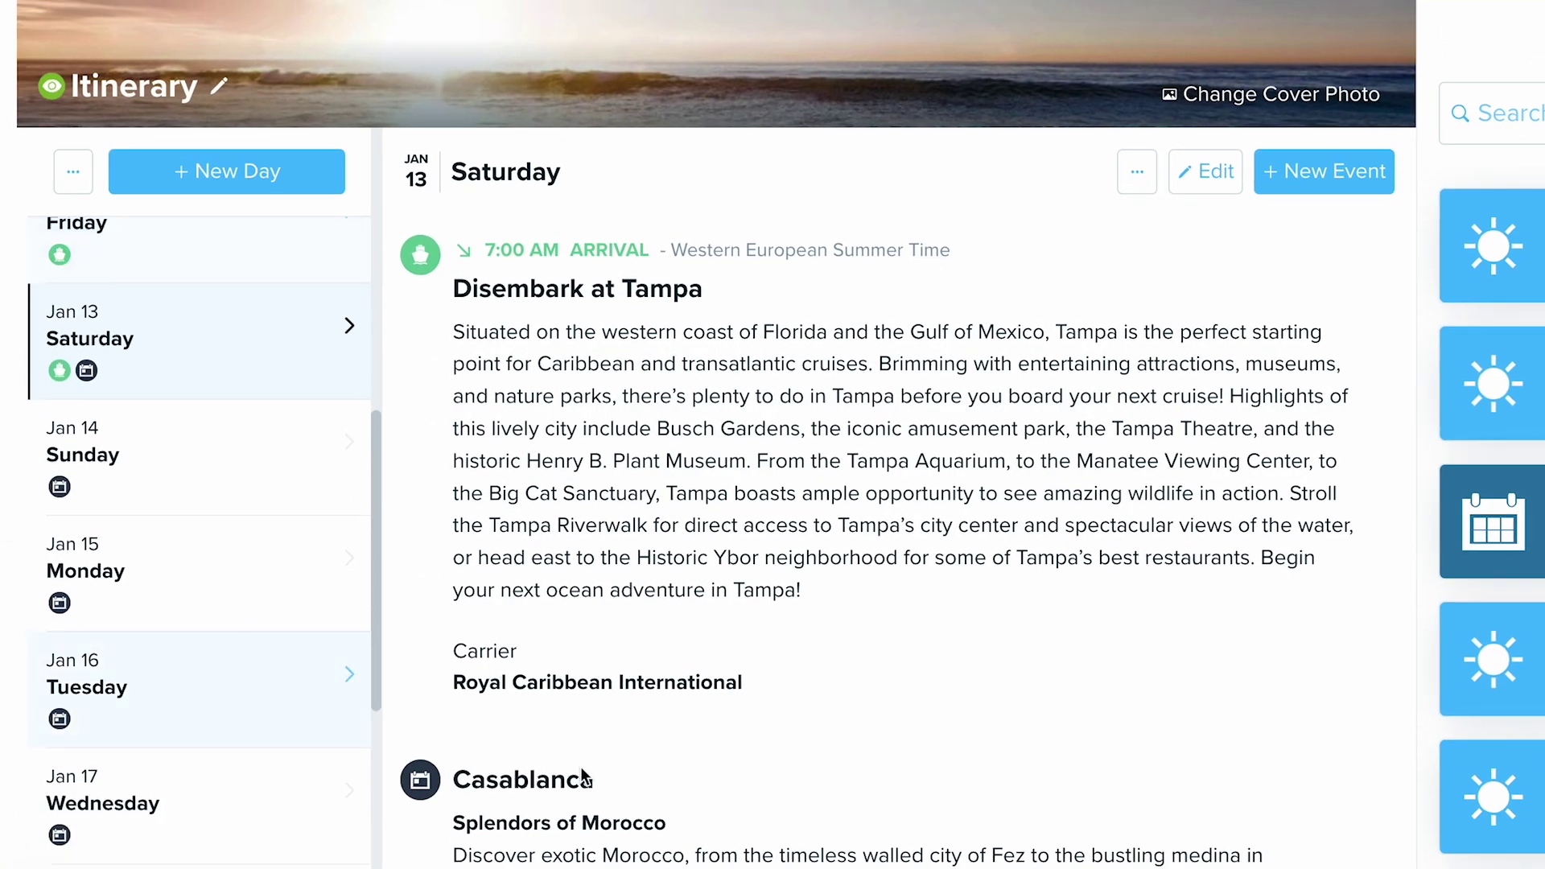
scroll(364, 793, down, 7)
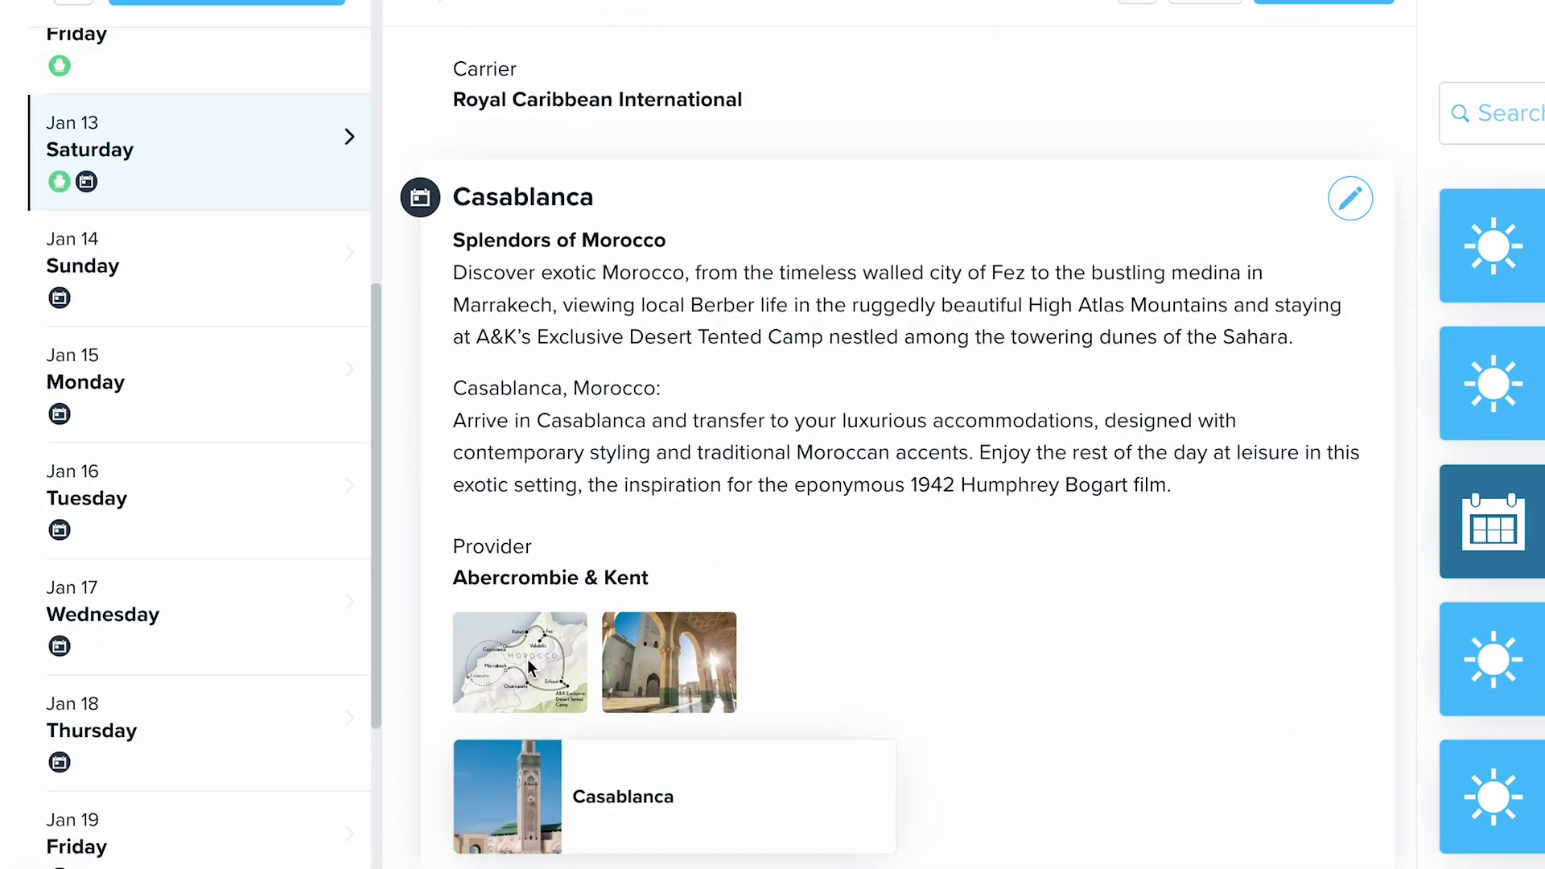
click(207, 269)
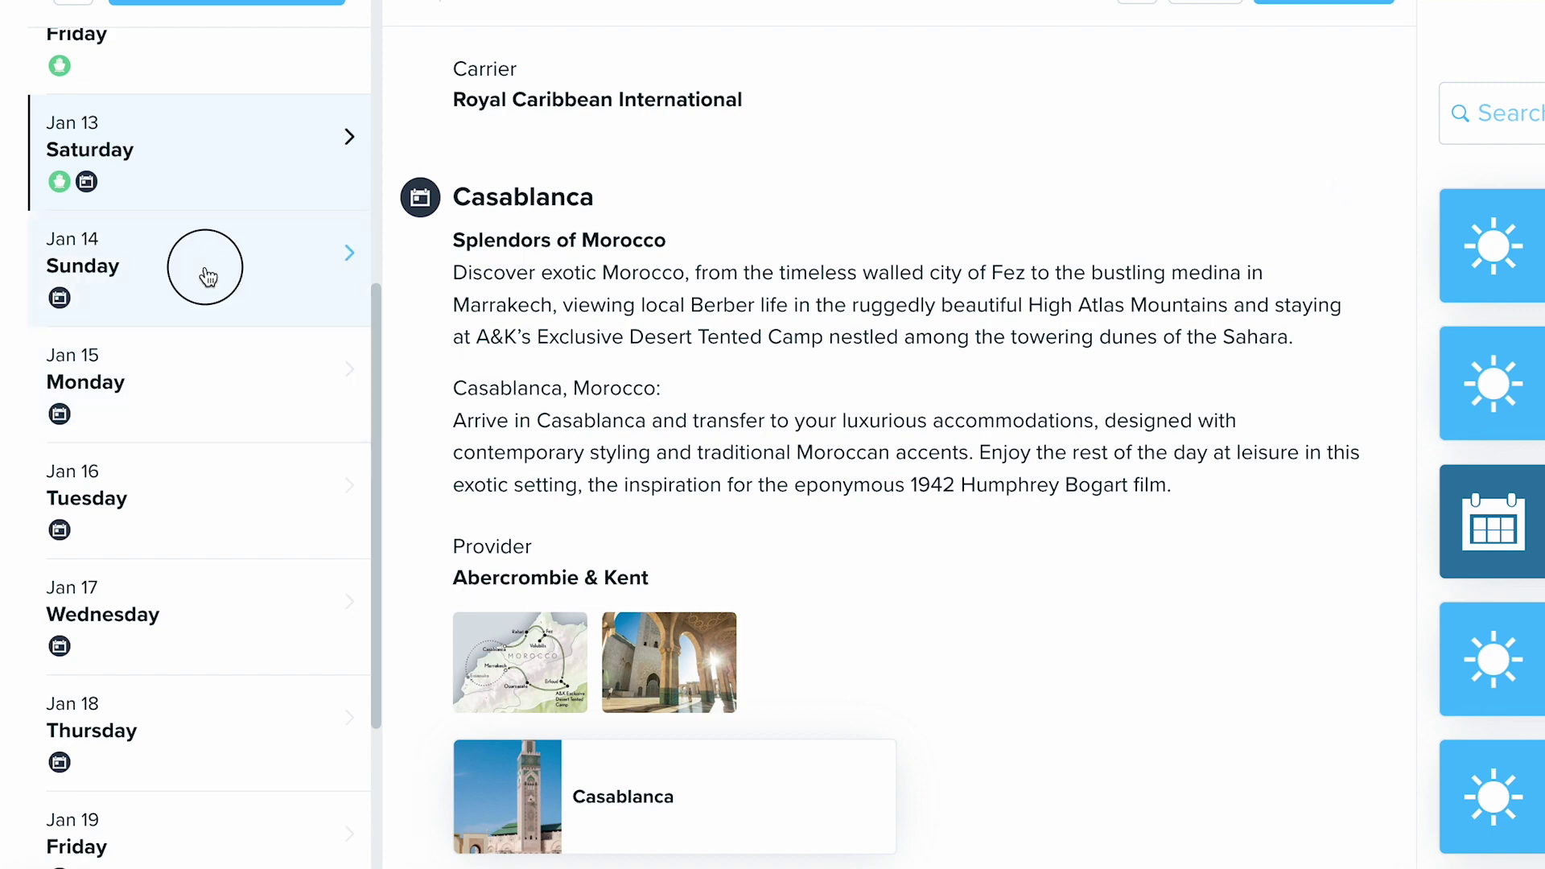
click(193, 374)
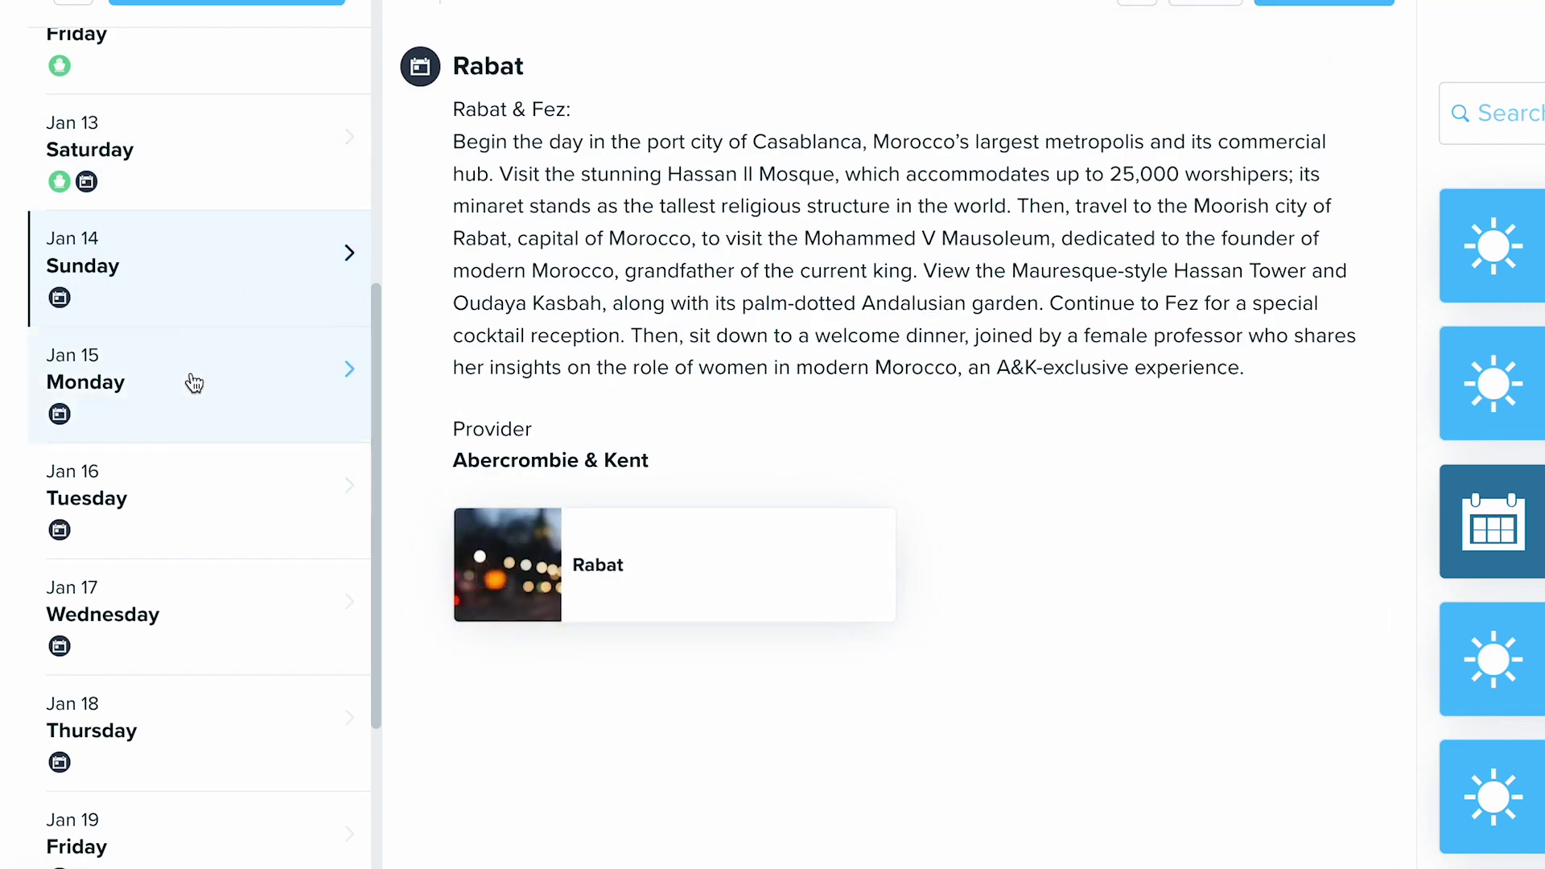
click(252, 537)
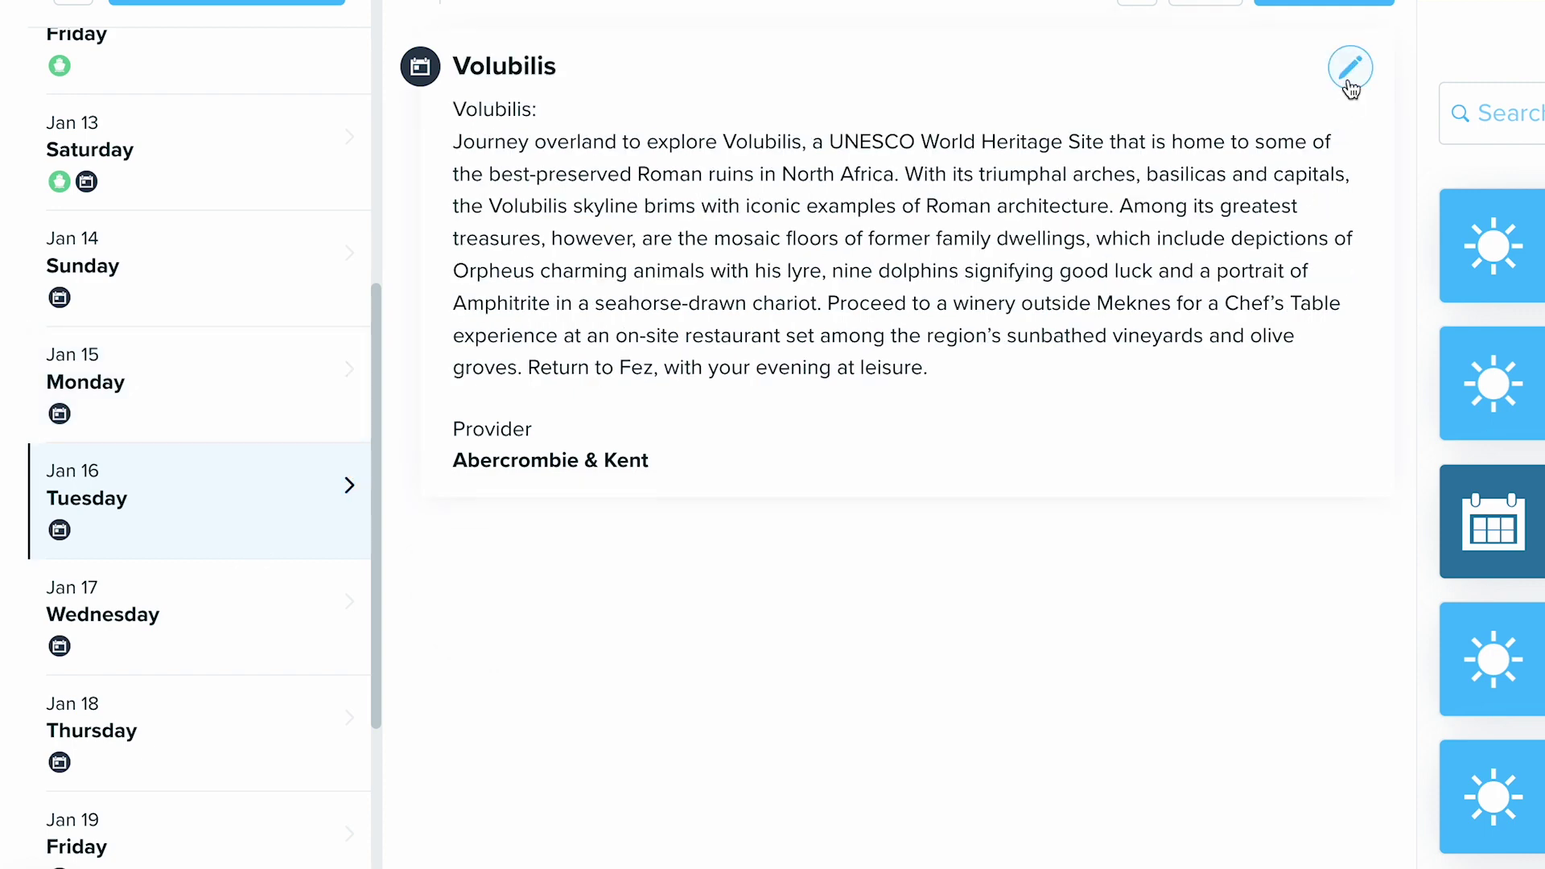
click(131, 644)
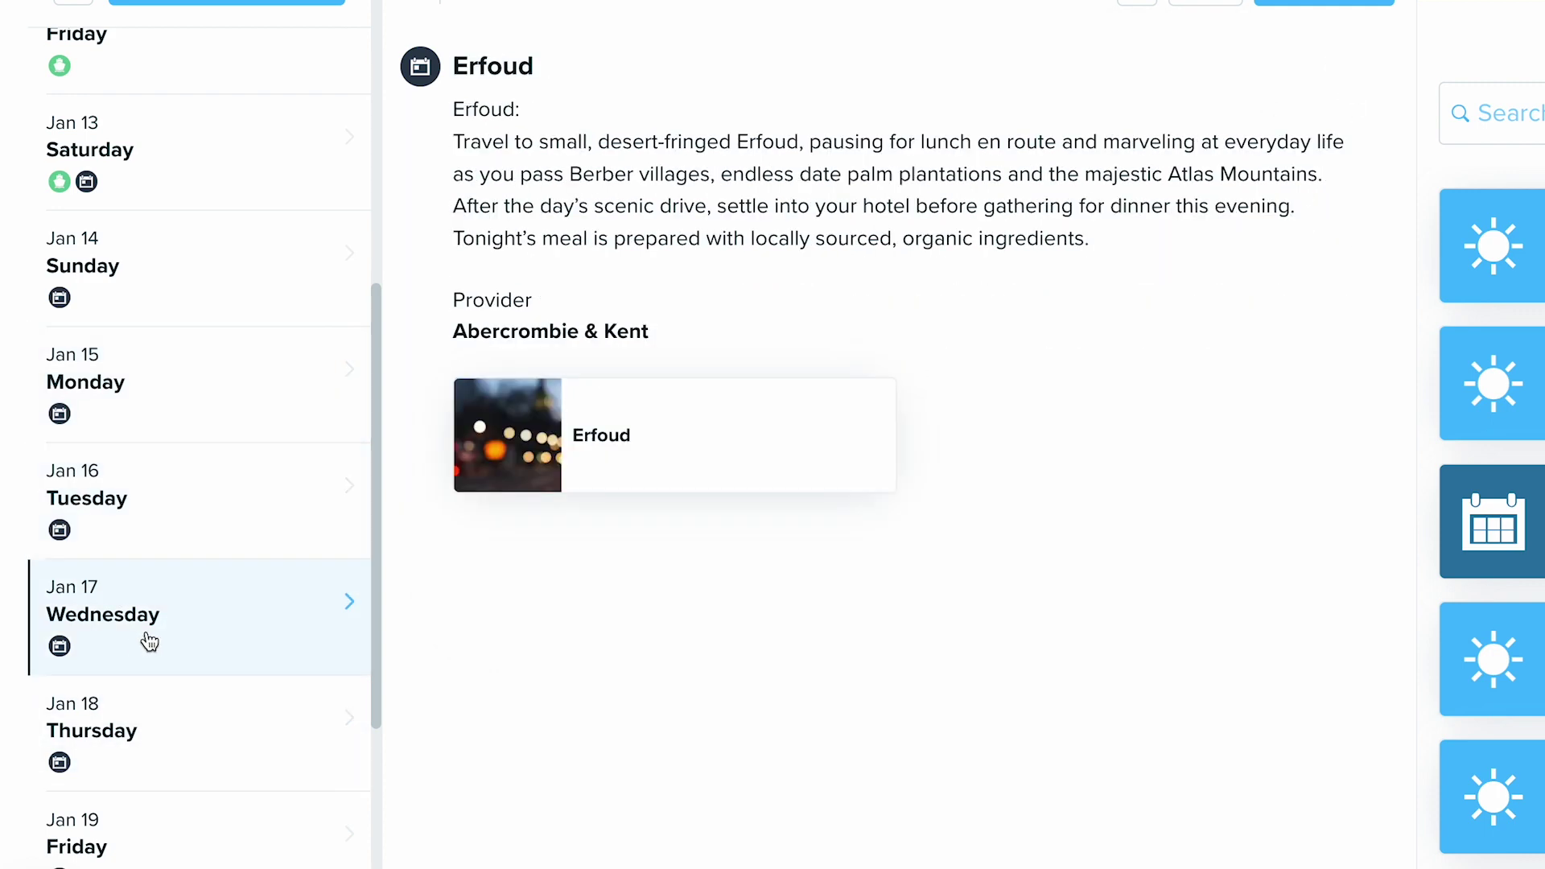
scroll(200, 599, down, 1)
scroll(200, 599, up, 5)
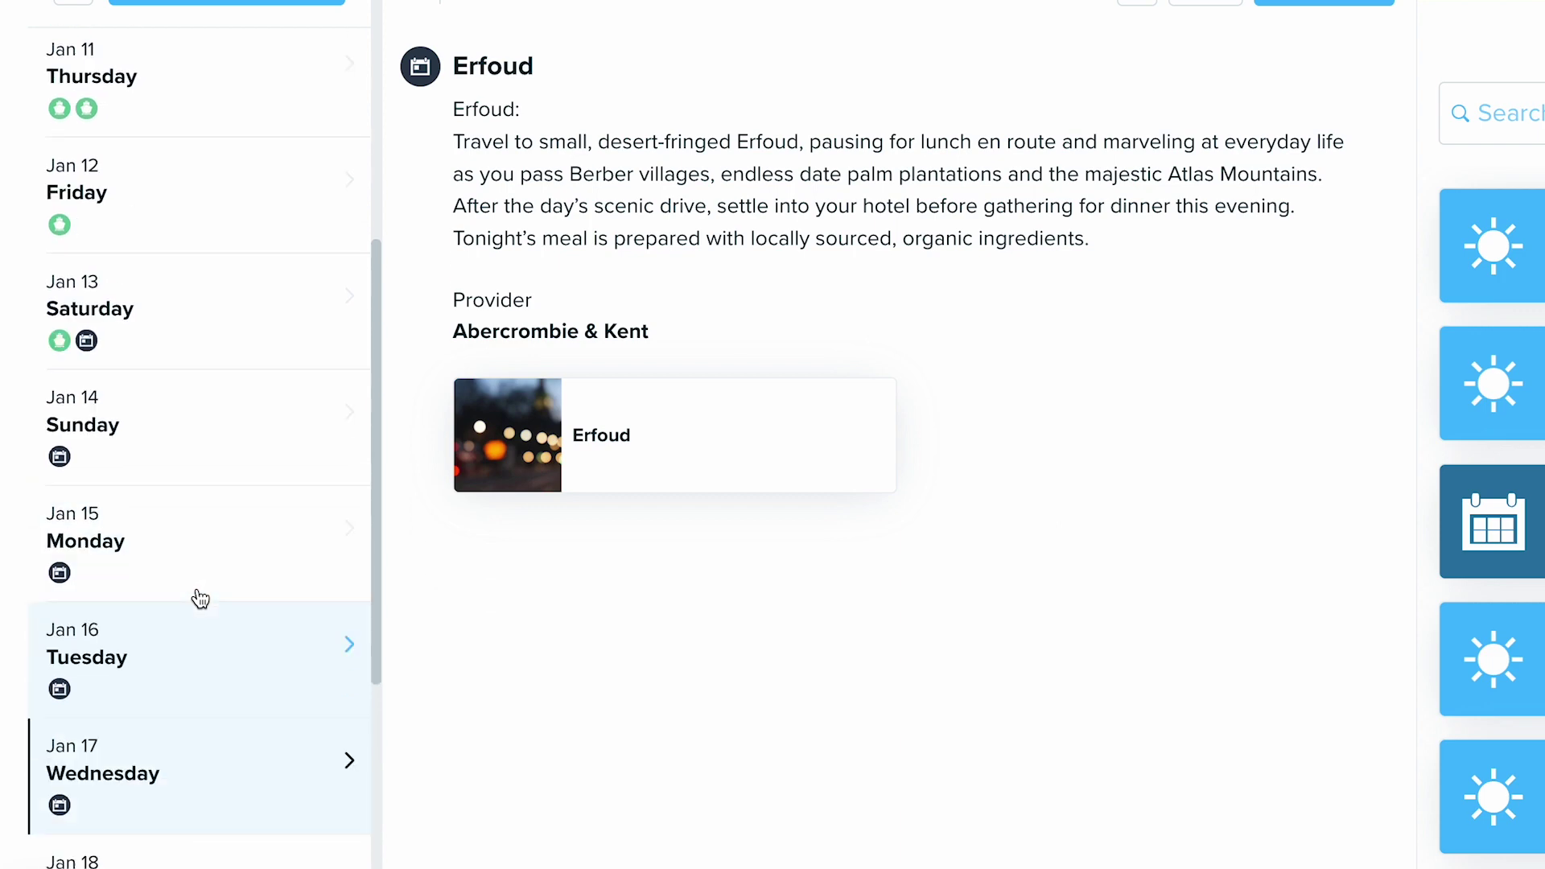
scroll(200, 598, up, 3)
click(211, 173)
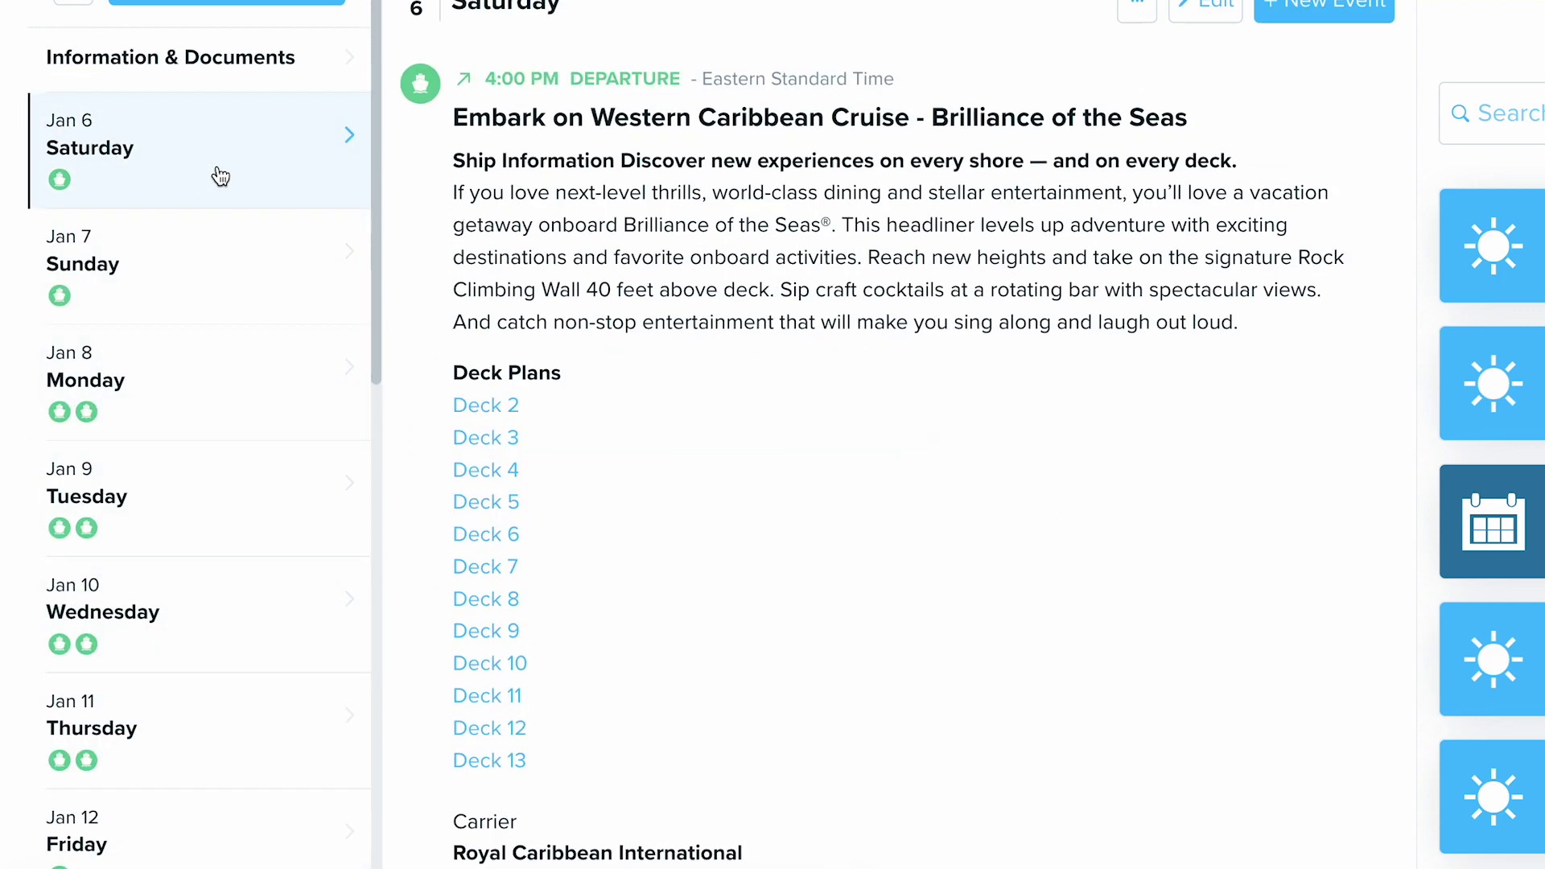
- Start a new event on Jan 6 to import bookings from a supplier
scroll(241, 185, up, 3)
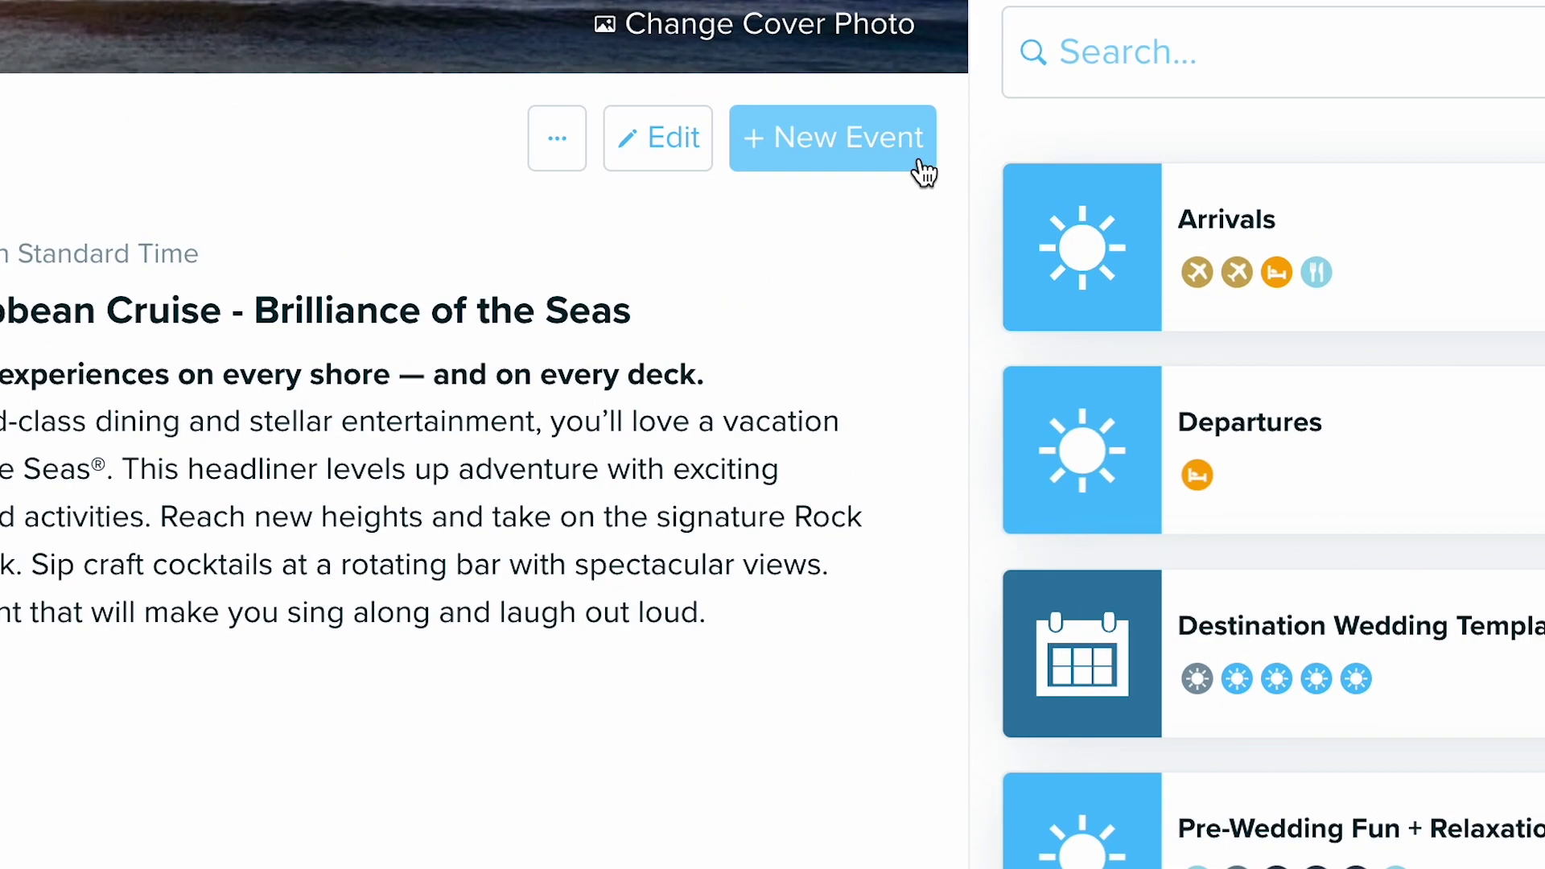
click(1387, 189)
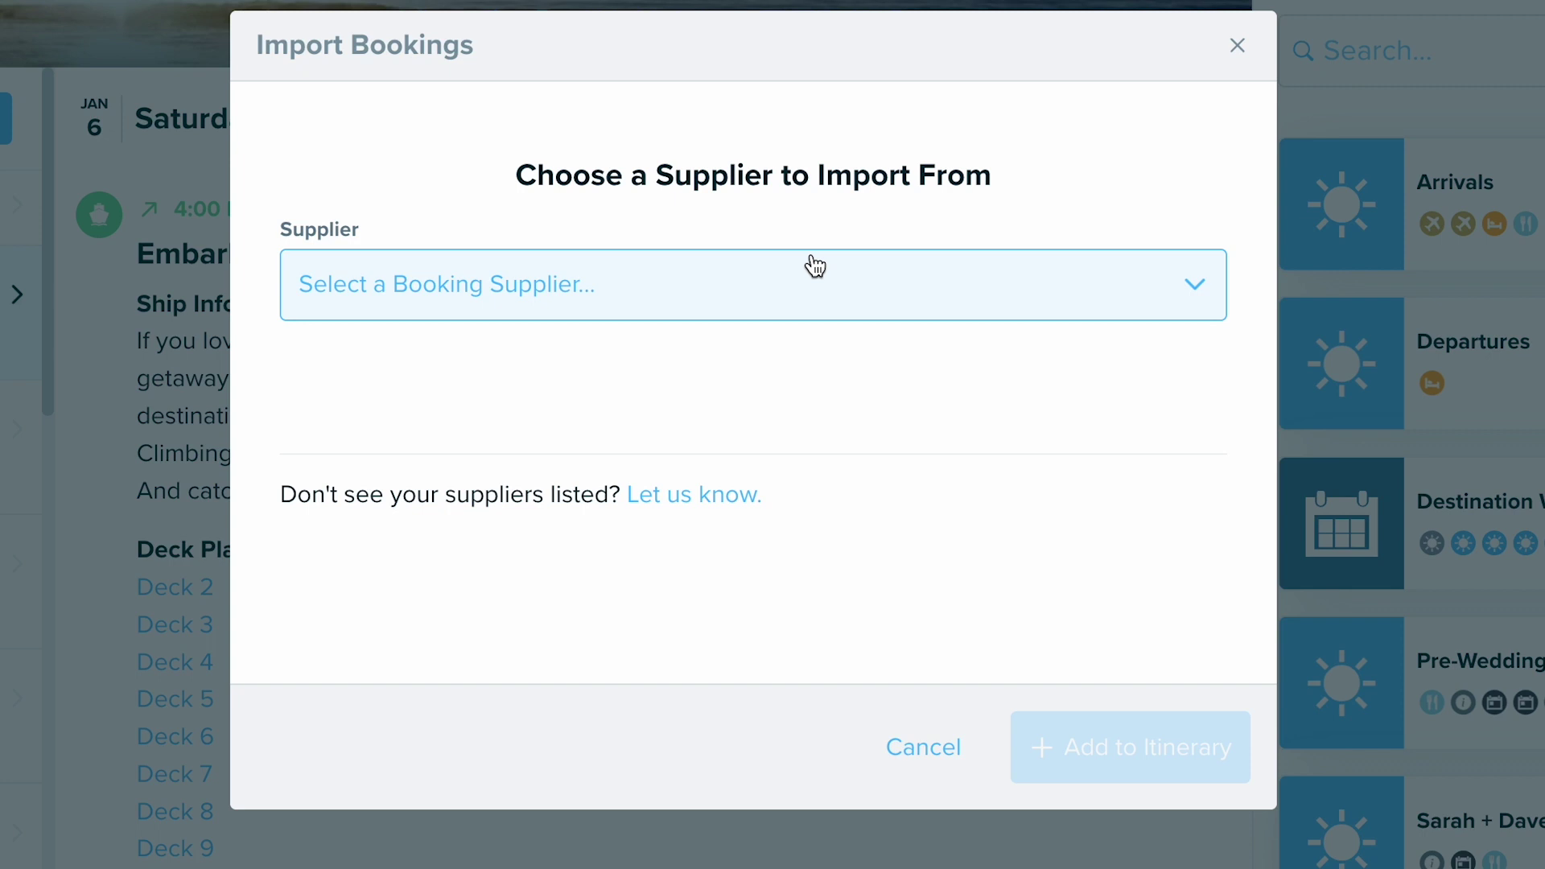
- Browse the booking supplier list until Funjet Vacations is in view
click(491, 314)
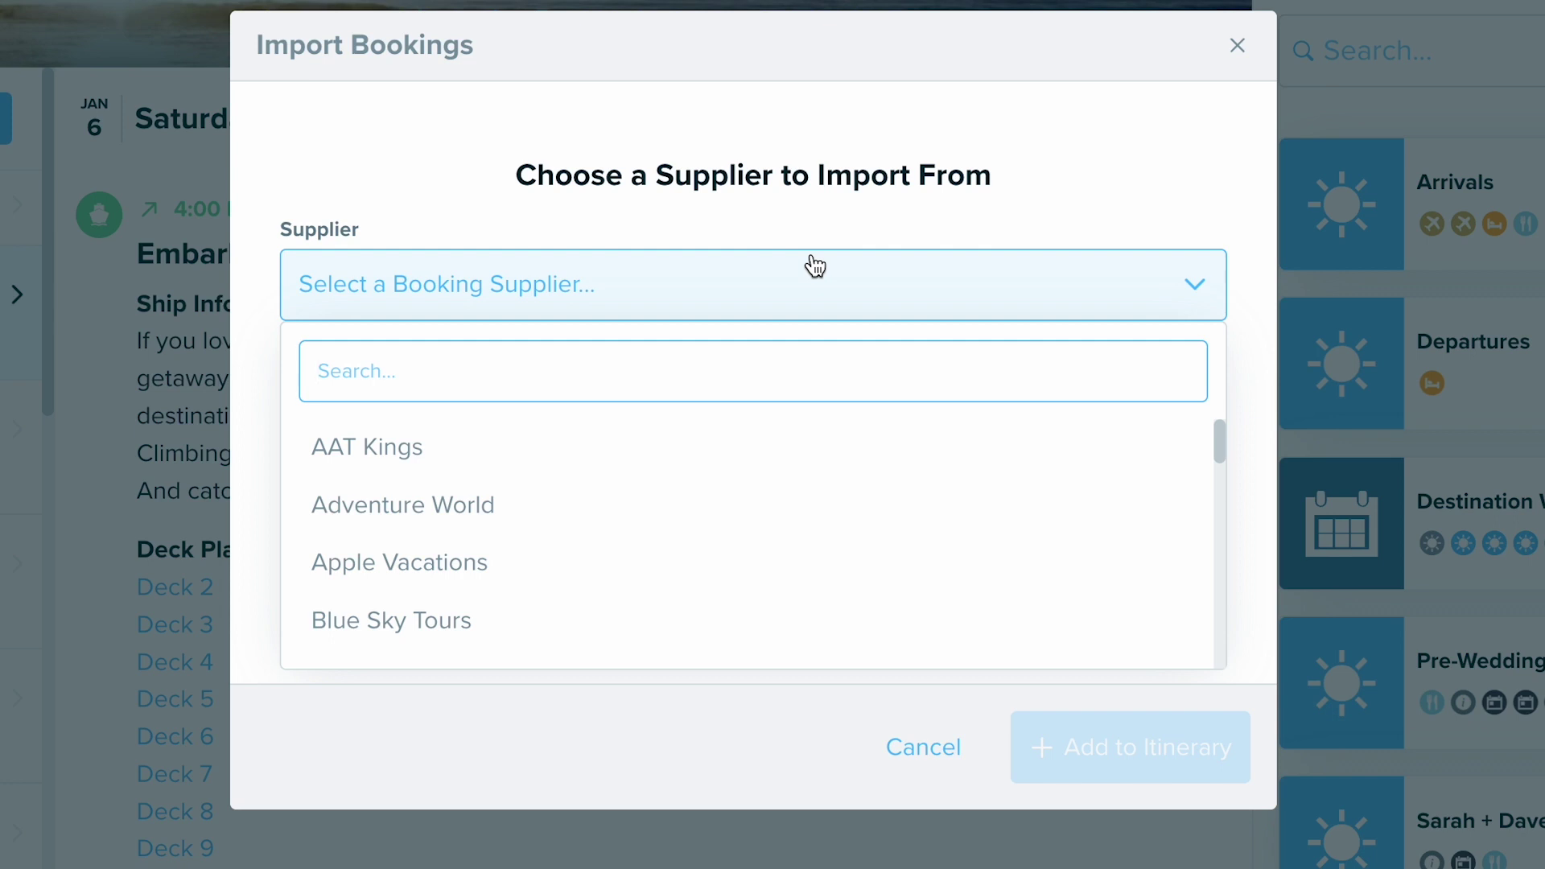
scroll(766, 535, down, 3)
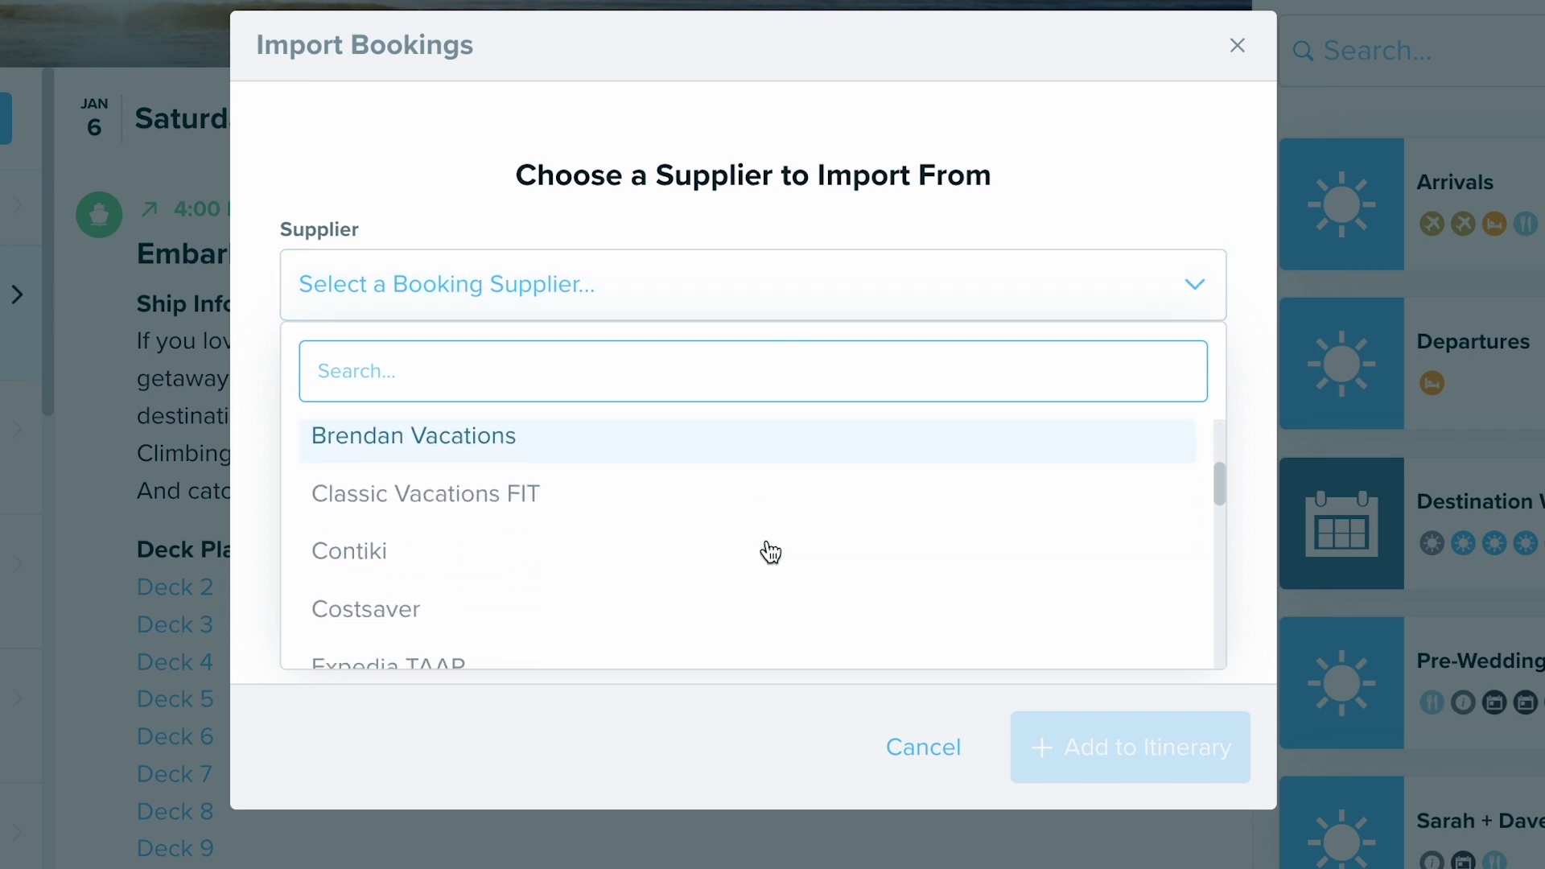
scroll(770, 552, down, 1)
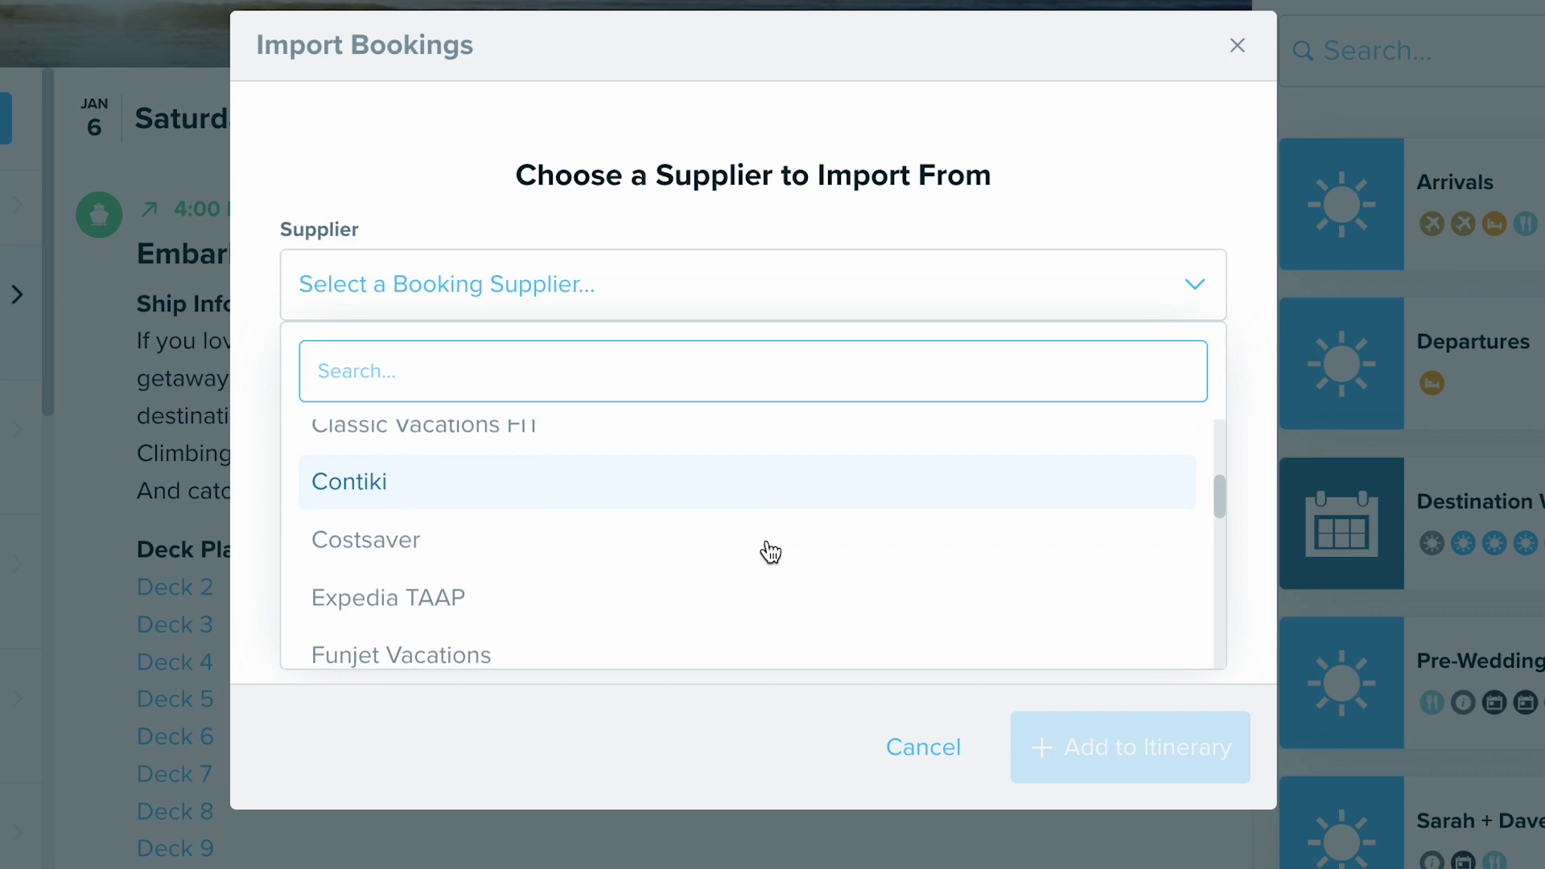
scroll(770, 552, down, 4)
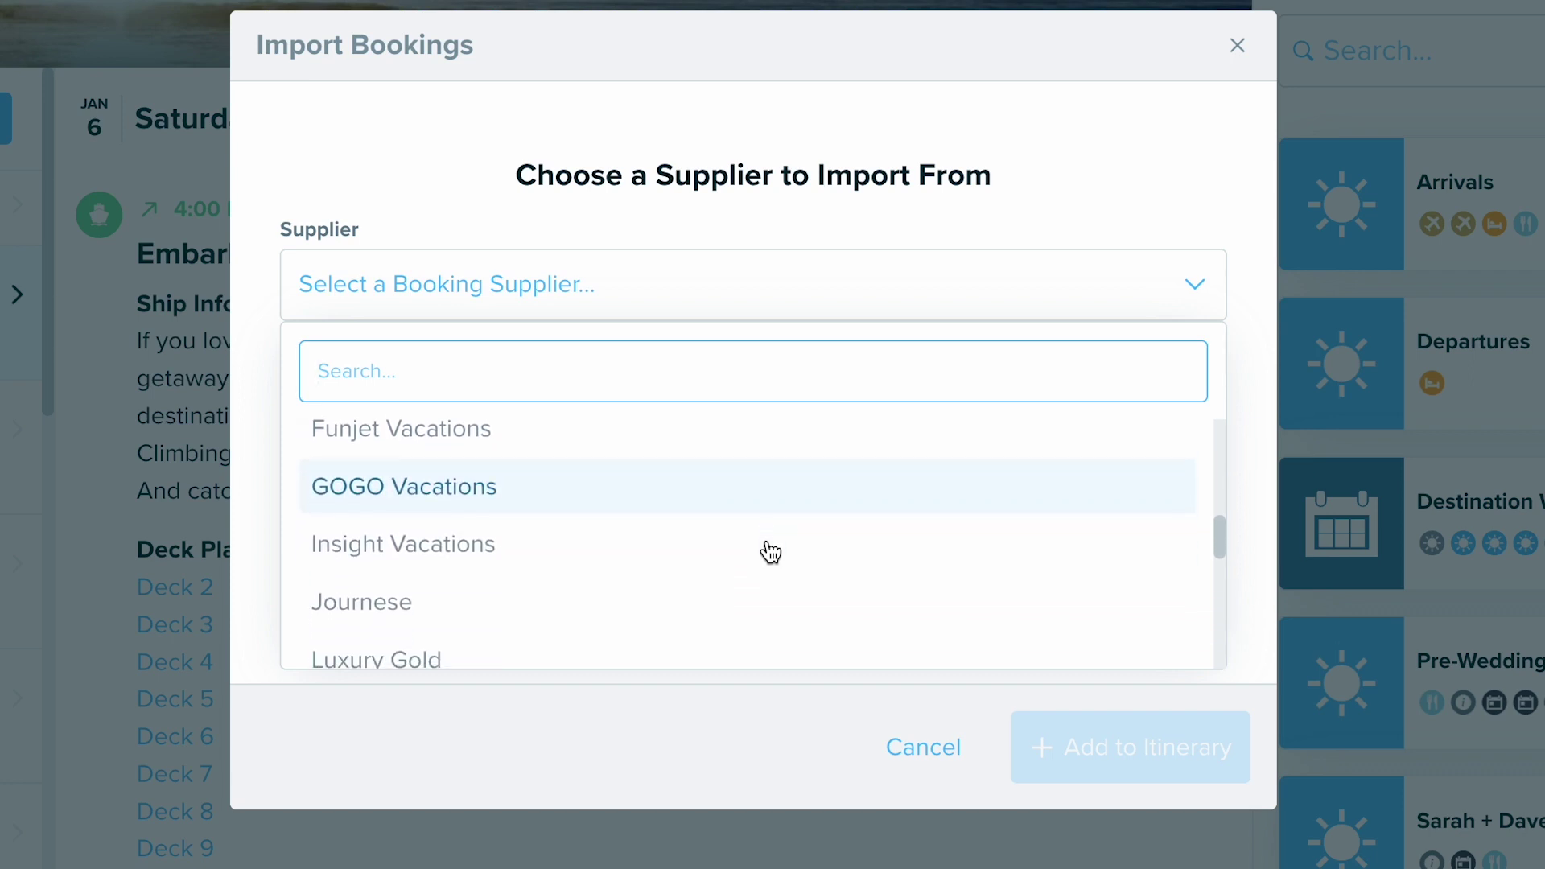
scroll(770, 552, down, 1)
scroll(770, 552, down, 3)
scroll(770, 552, down, 5)
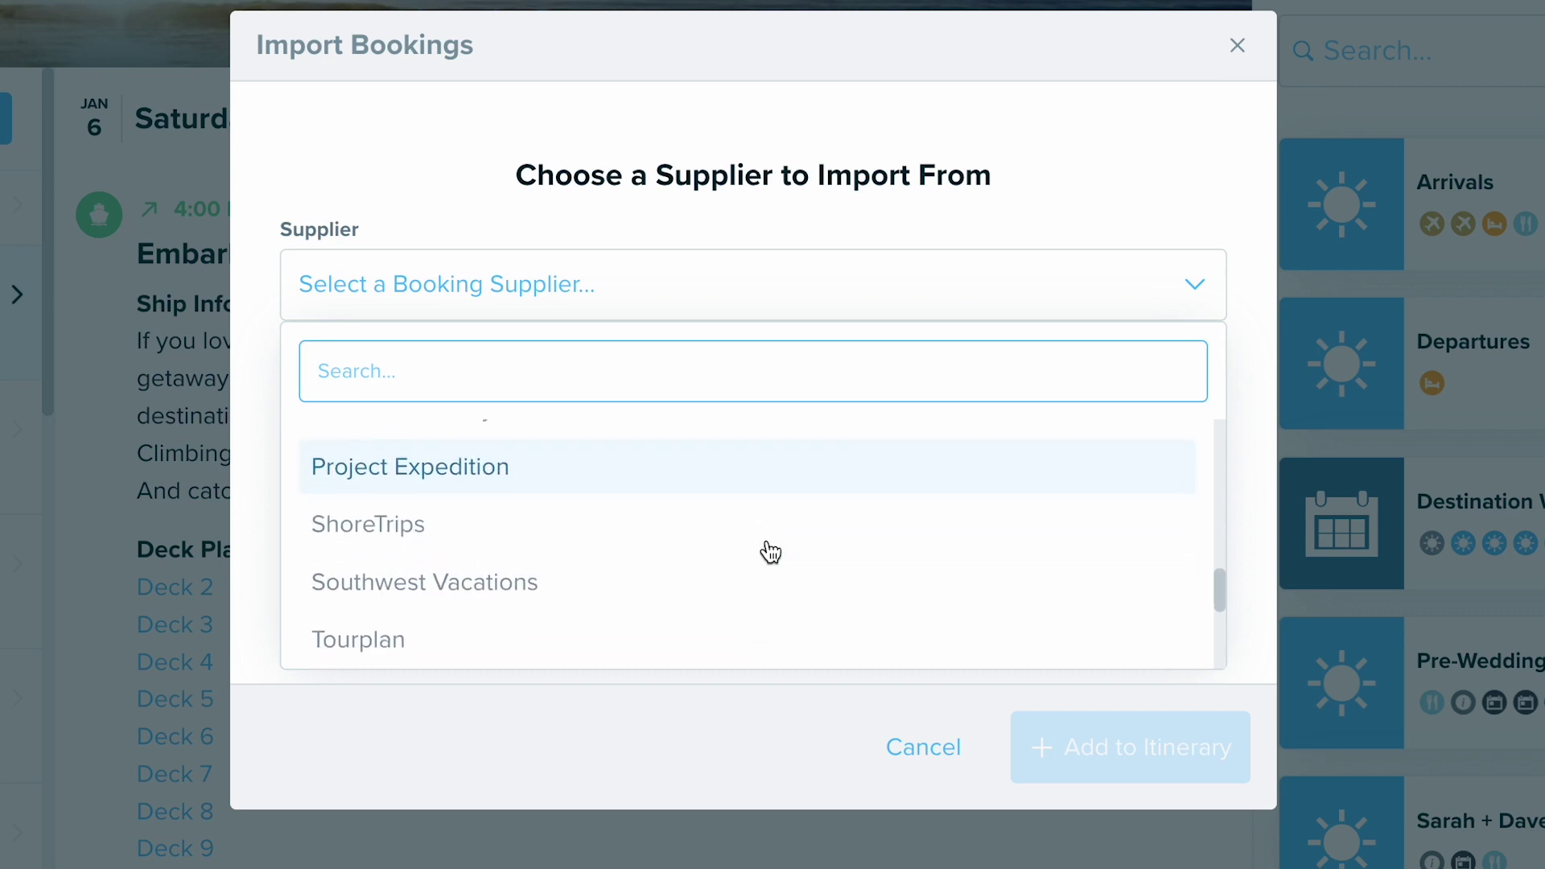
scroll(770, 552, down, 2)
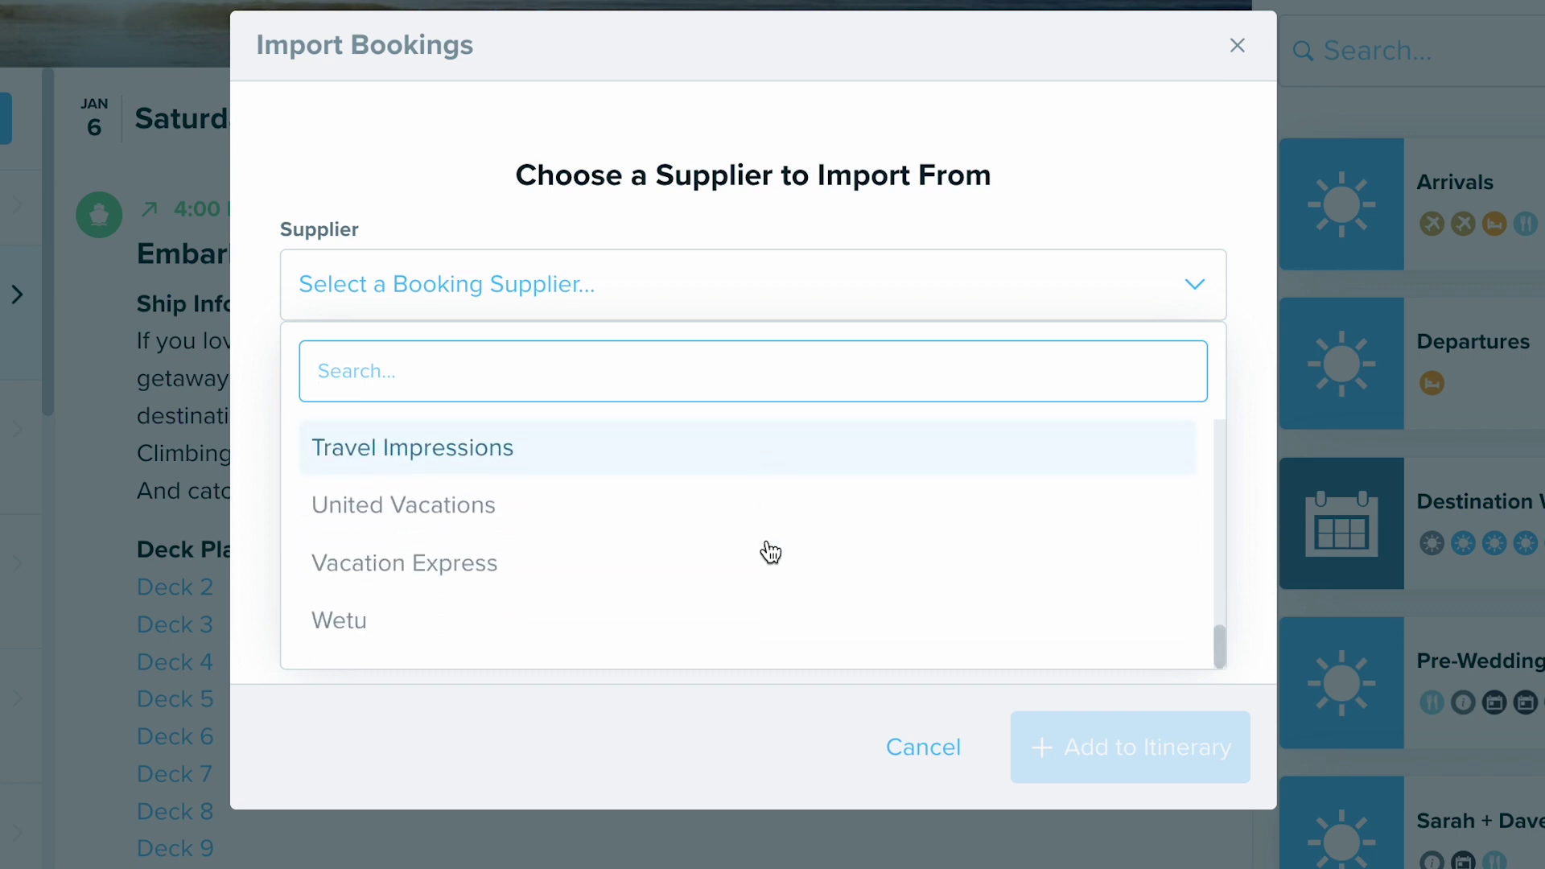
scroll(770, 552, up, 6)
scroll(770, 552, up, 8)
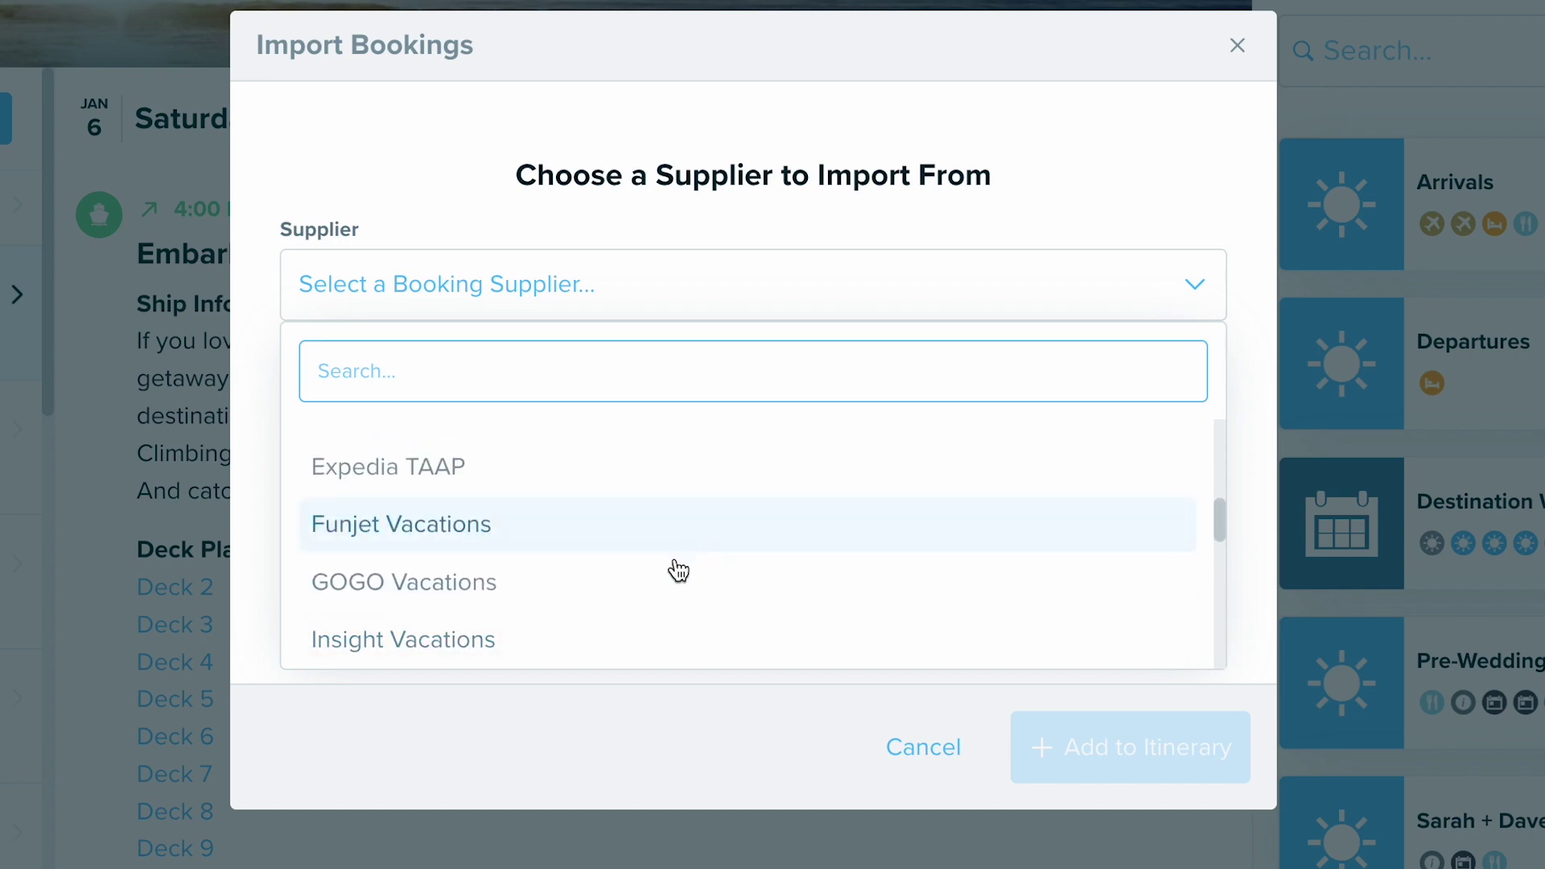
- Select Funjet Vacations as the supplier, leaving the required Booking Number empty
click(663, 515)
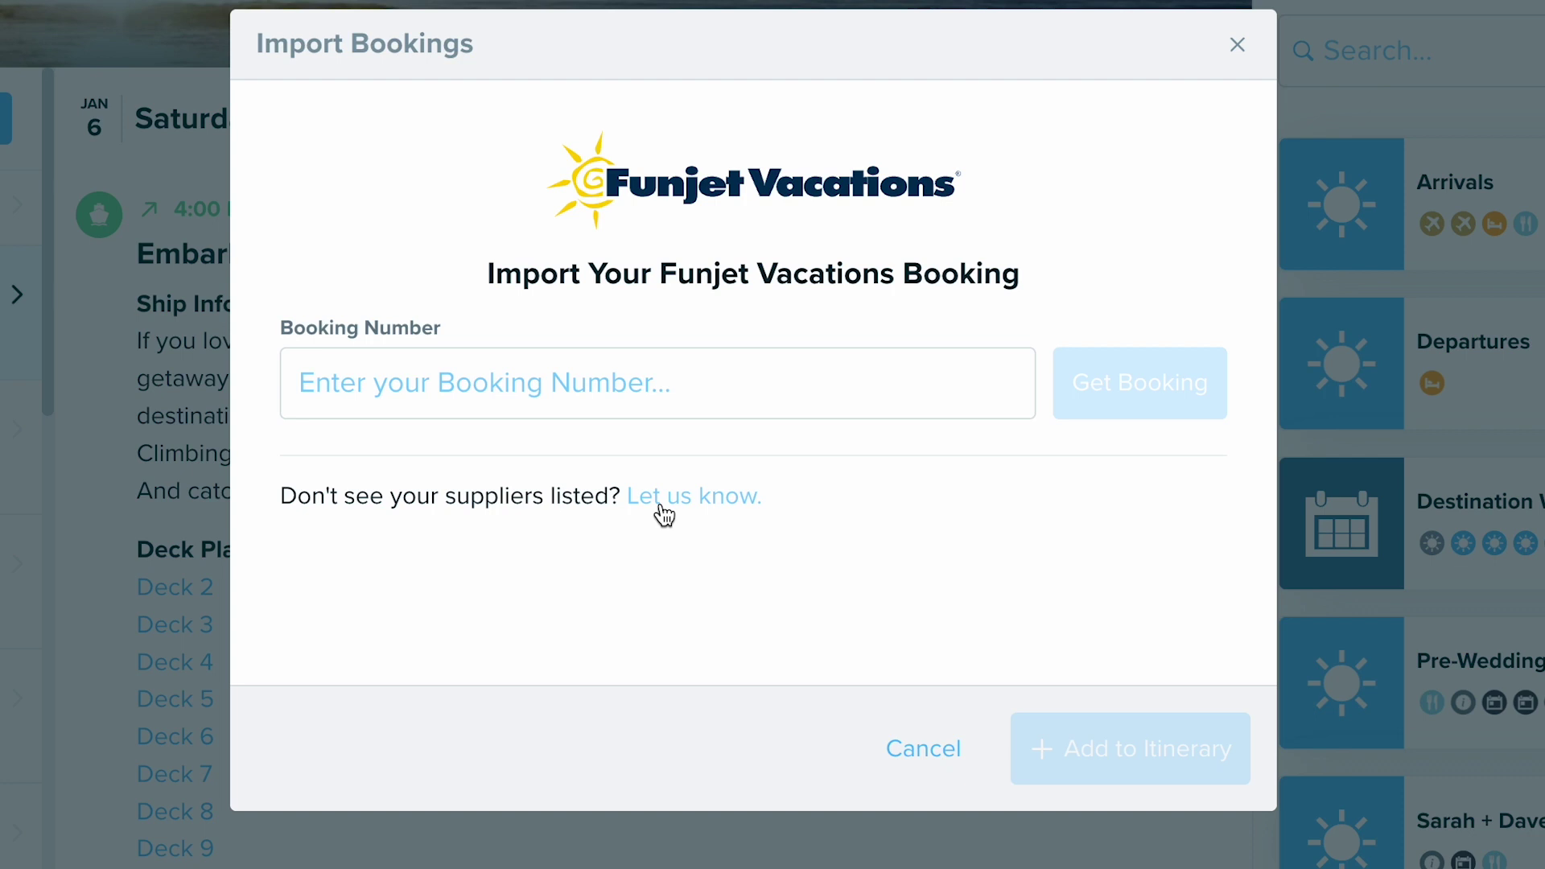
click(450, 385)
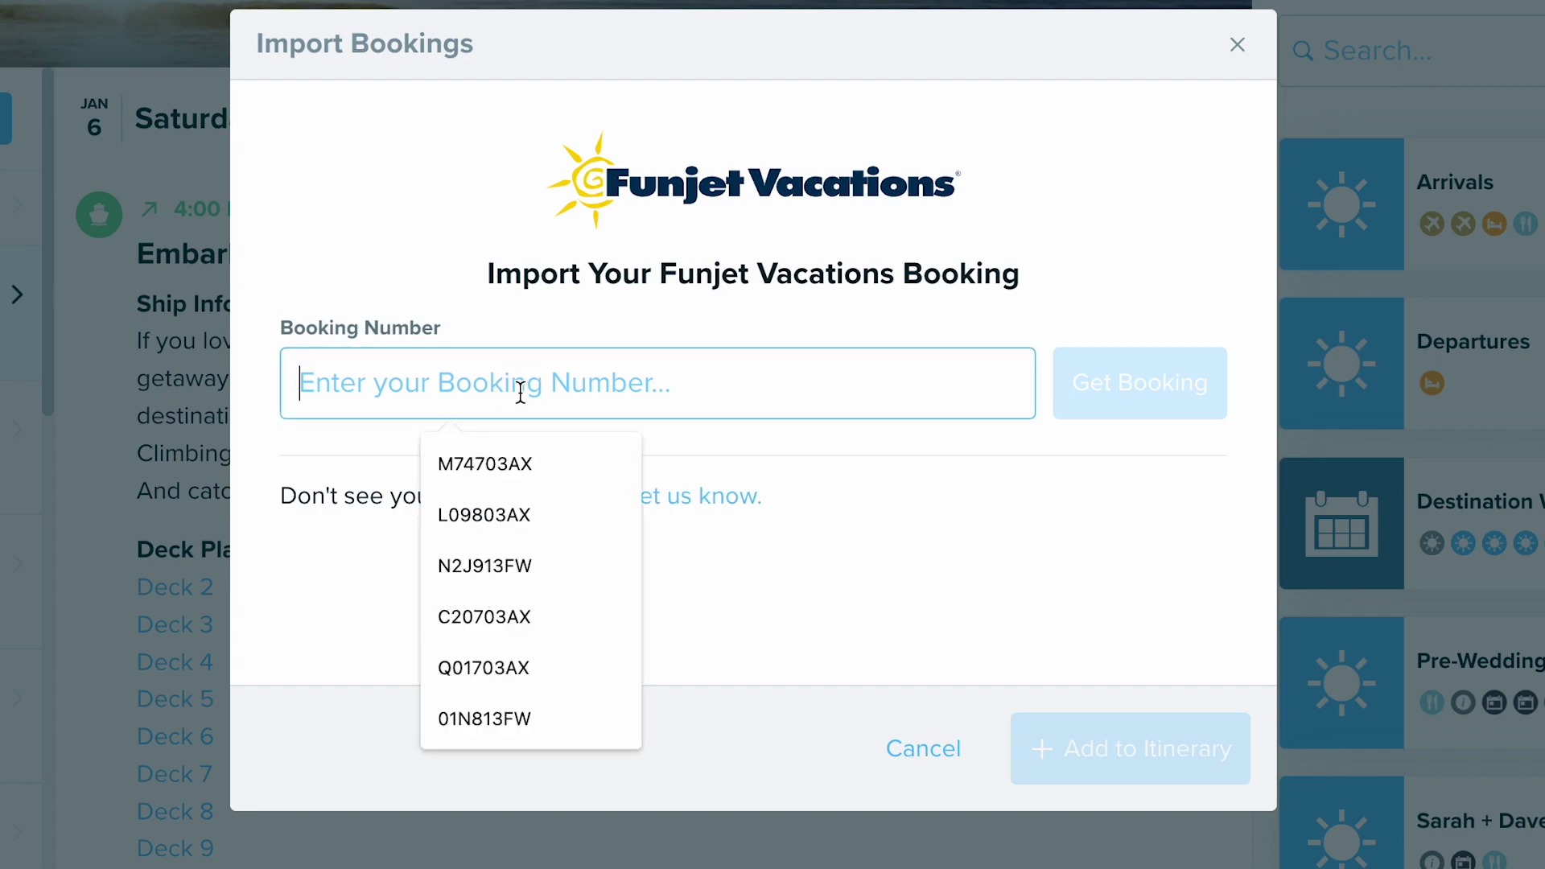
click(925, 505)
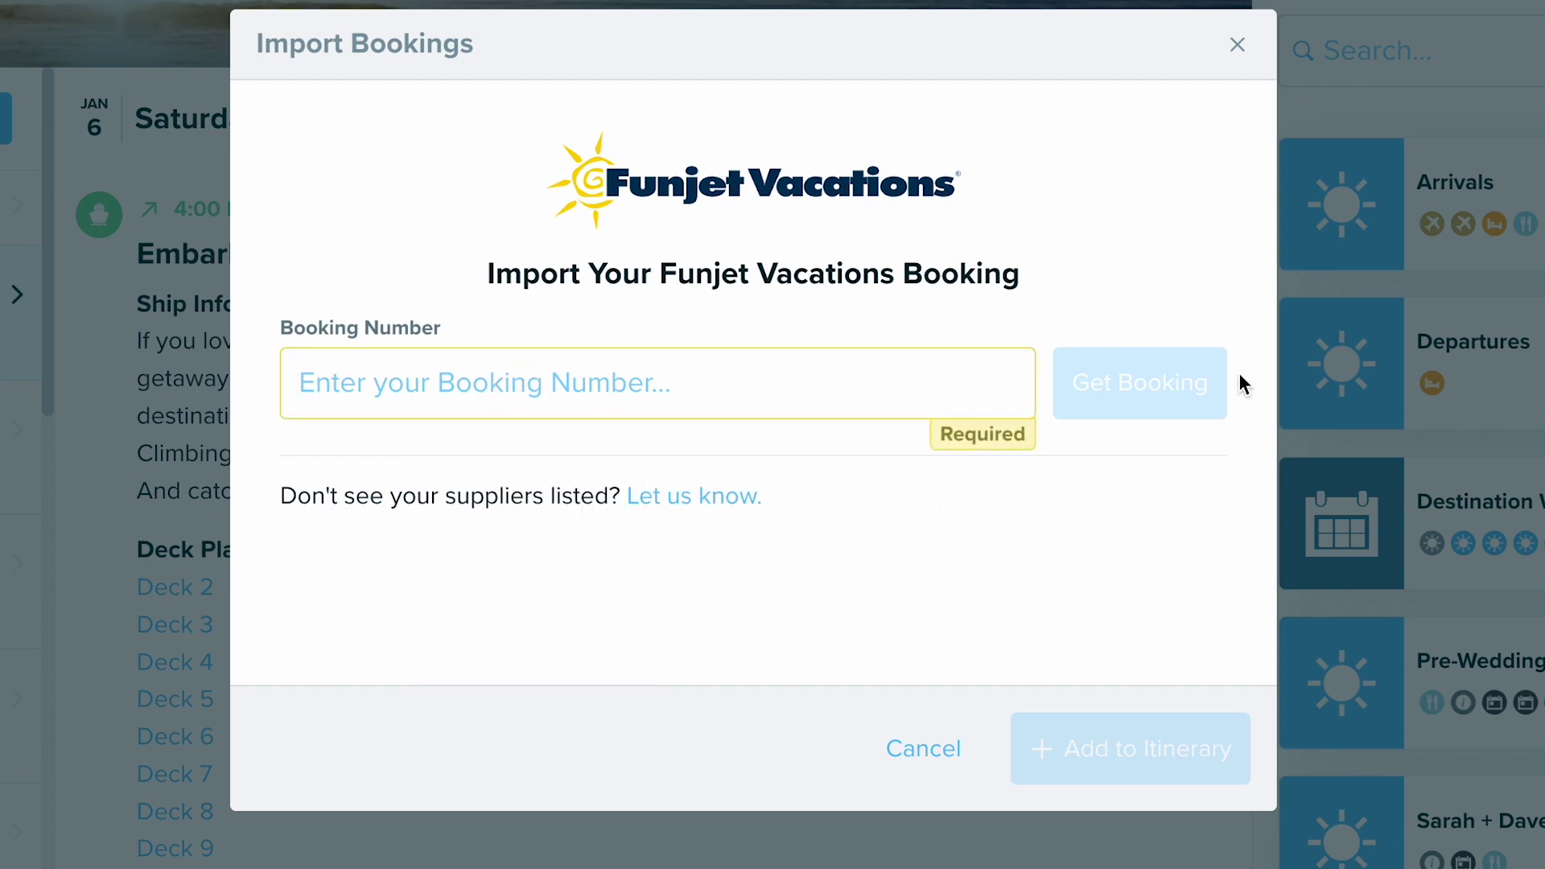